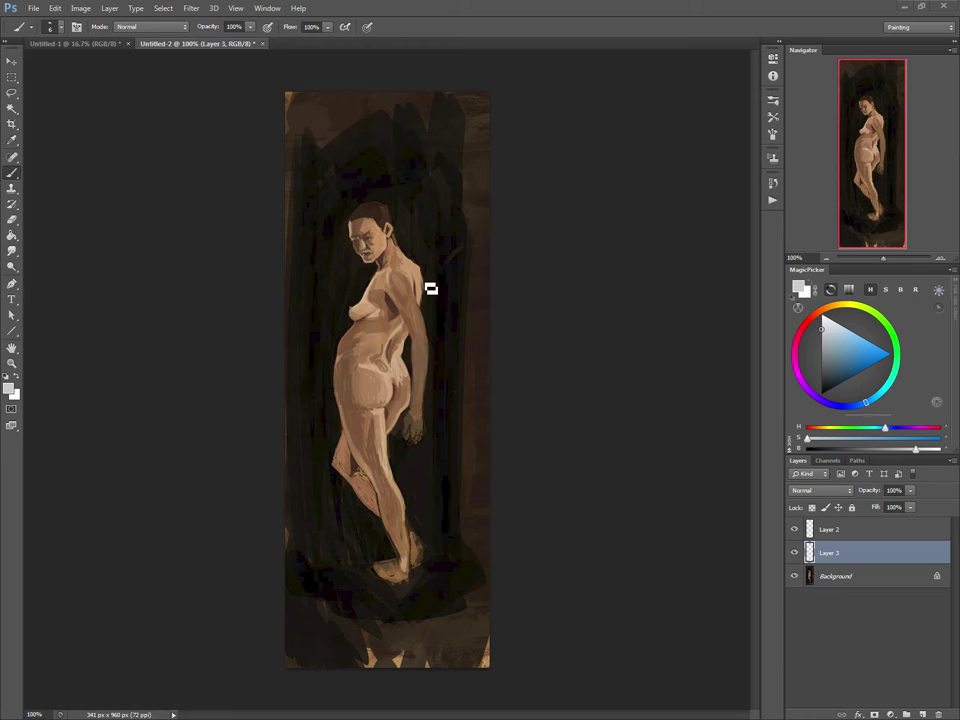
- Trace the front contour of the torso and both edges of the standing leg in red on Layer 3
click(817, 315)
click(862, 358)
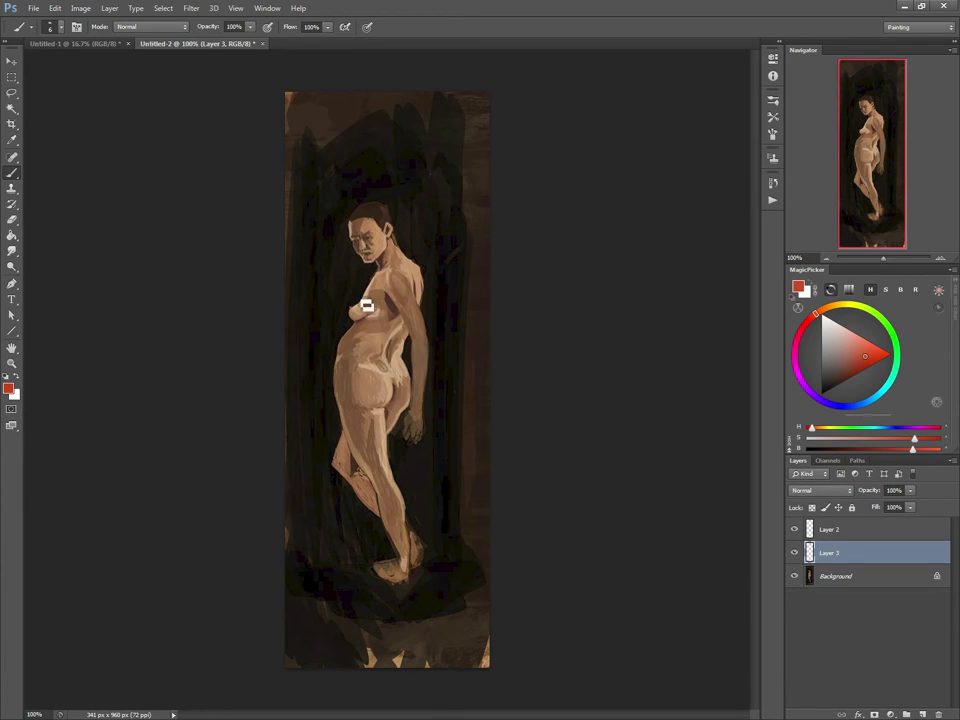
mouse_move(378, 271)
mouse_down()
mouse_move(353, 305)
mouse_move(339, 375)
mouse_up()
drag(339, 375, 389, 547)
drag(348, 410, 398, 568)
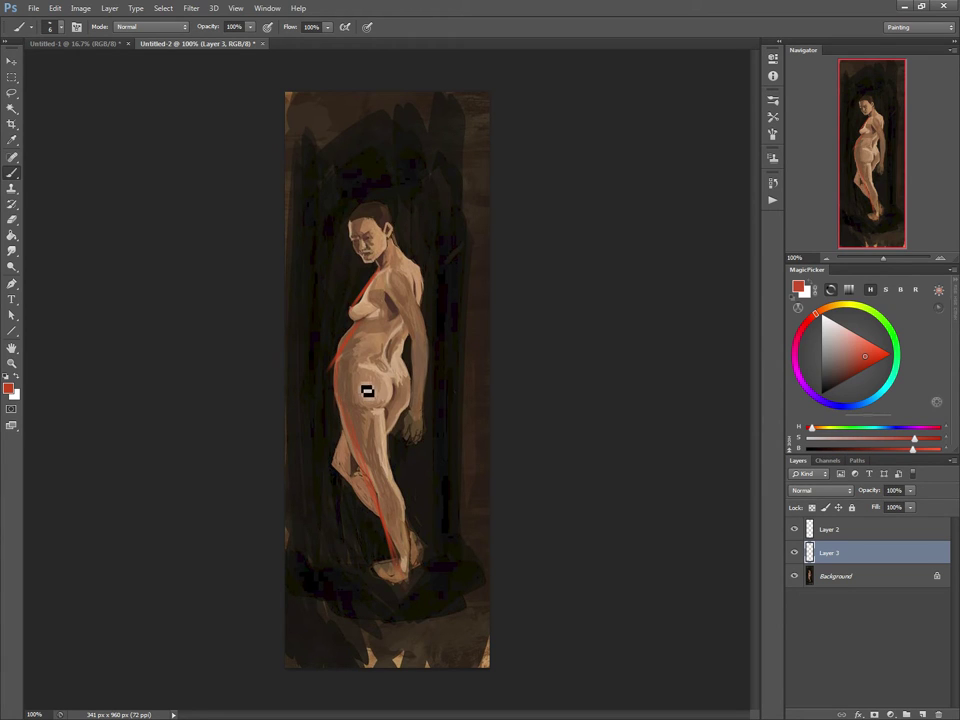
drag(389, 417, 417, 550)
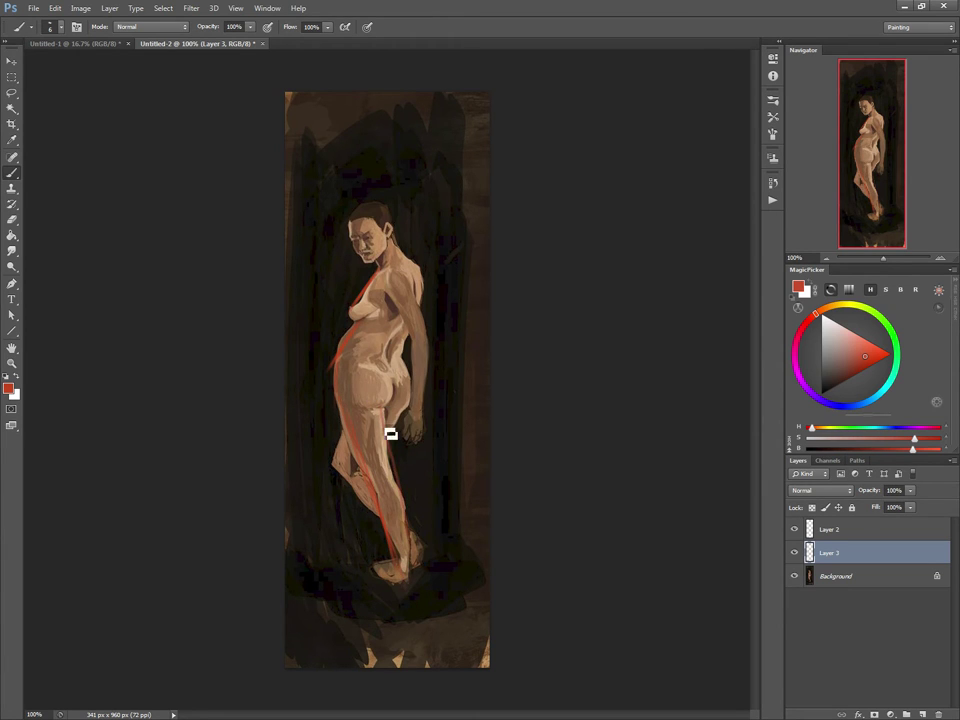
drag(390, 435, 418, 579)
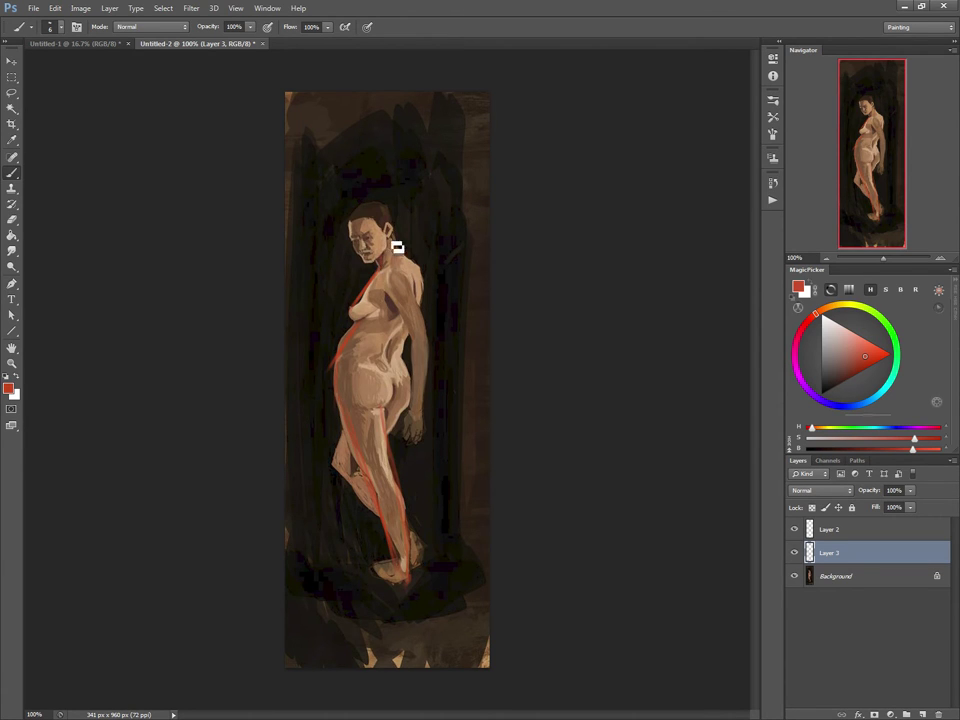
- Outline the head, neck, shoulder and back of the figure in red down towards the hip
mouse_move(358, 206)
mouse_down()
mouse_move(357, 232)
mouse_move(405, 211)
mouse_move(394, 204)
mouse_move(400, 240)
mouse_up()
drag(402, 237, 426, 292)
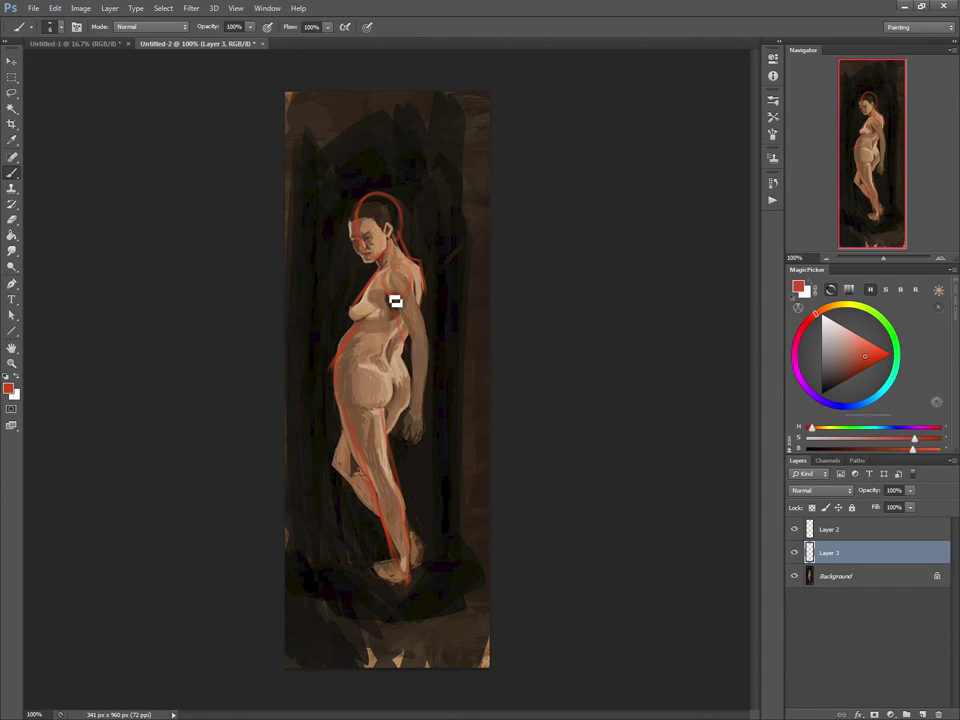
mouse_move(415, 282)
mouse_down()
mouse_move(429, 350)
mouse_move(409, 328)
mouse_move(410, 382)
mouse_up()
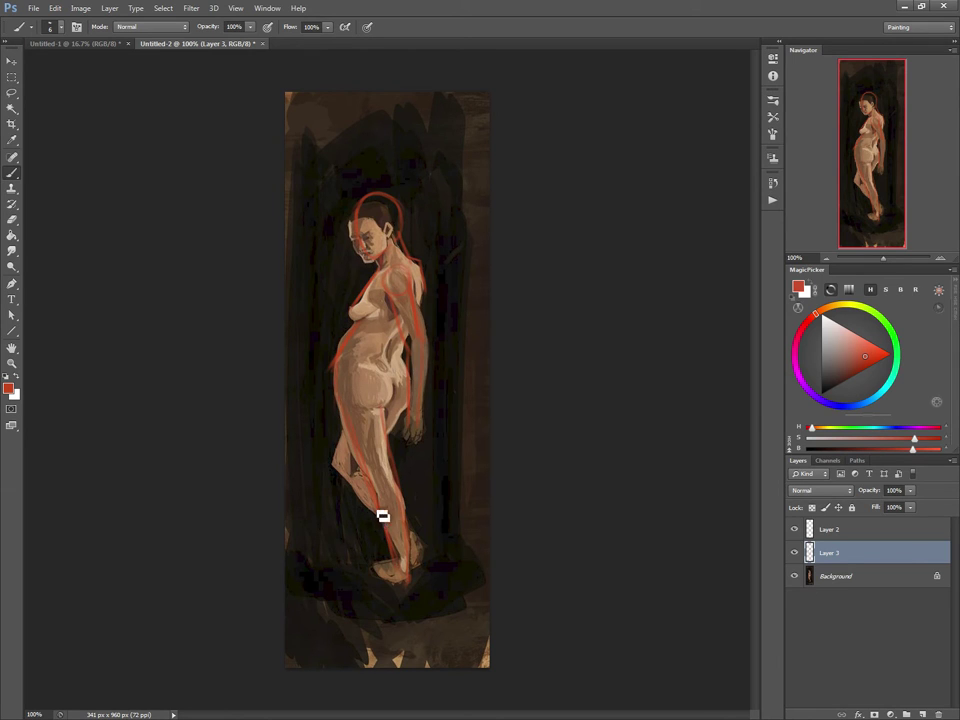
- Hide Layer 3 and make Layer 2 the active painting layer
click(795, 553)
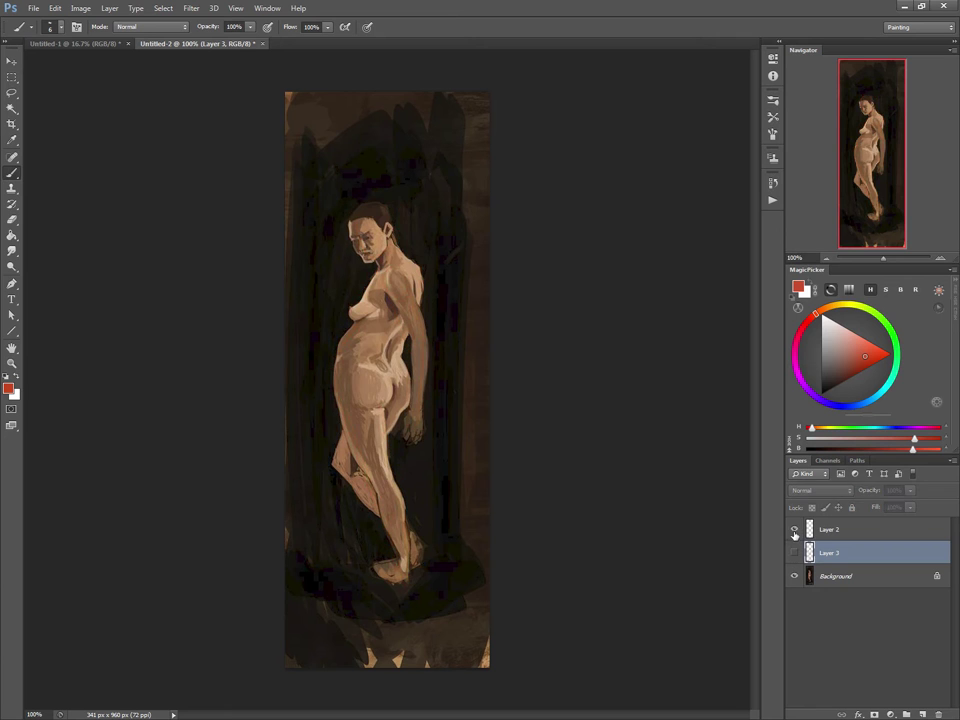
click(811, 531)
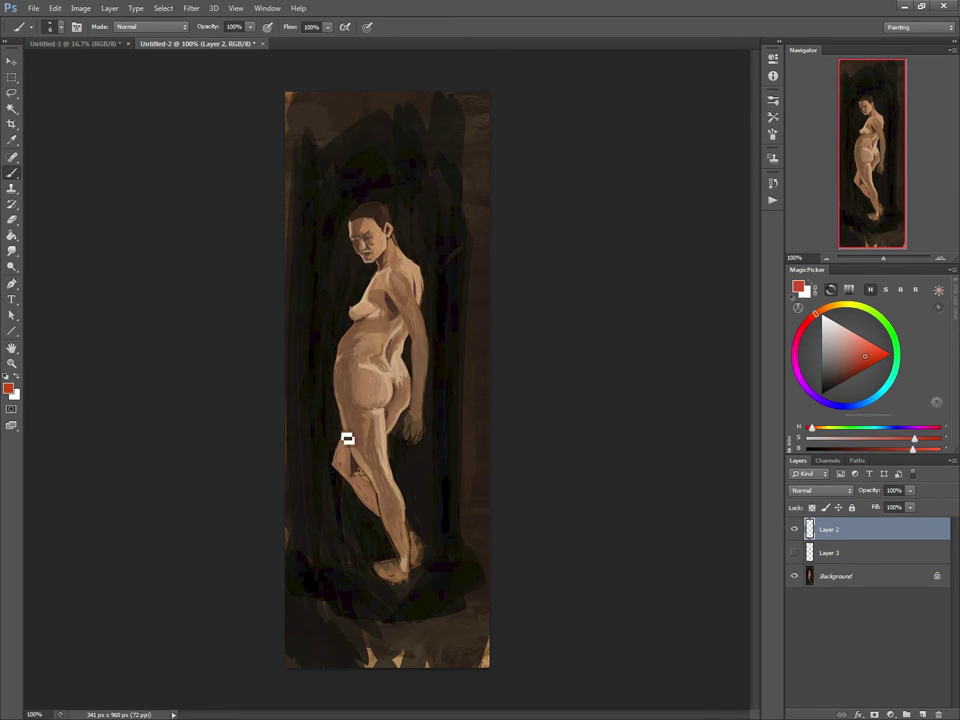
drag(347, 390, 398, 401)
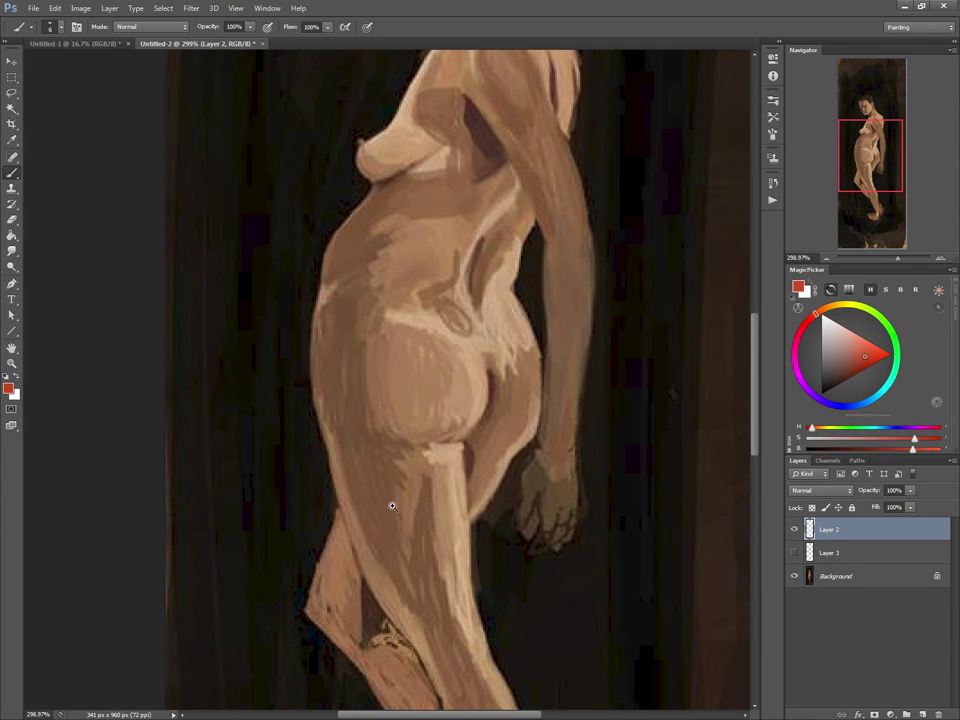
drag(387, 410, 338, 413)
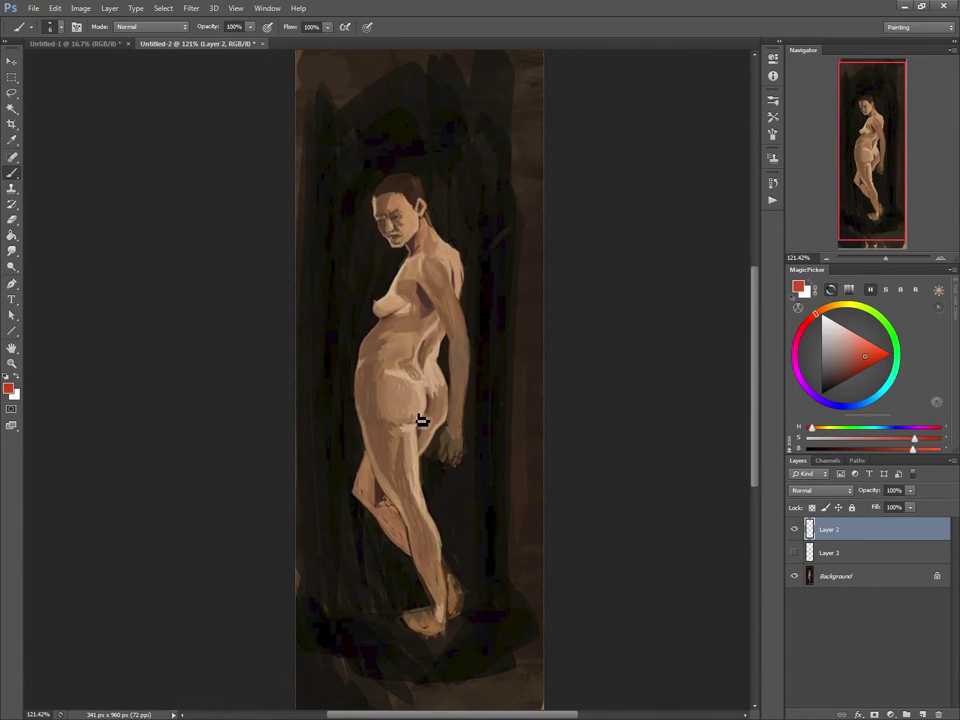
- Examine the brush's Transfer settings for how opacity and flow are controlled
click(772, 134)
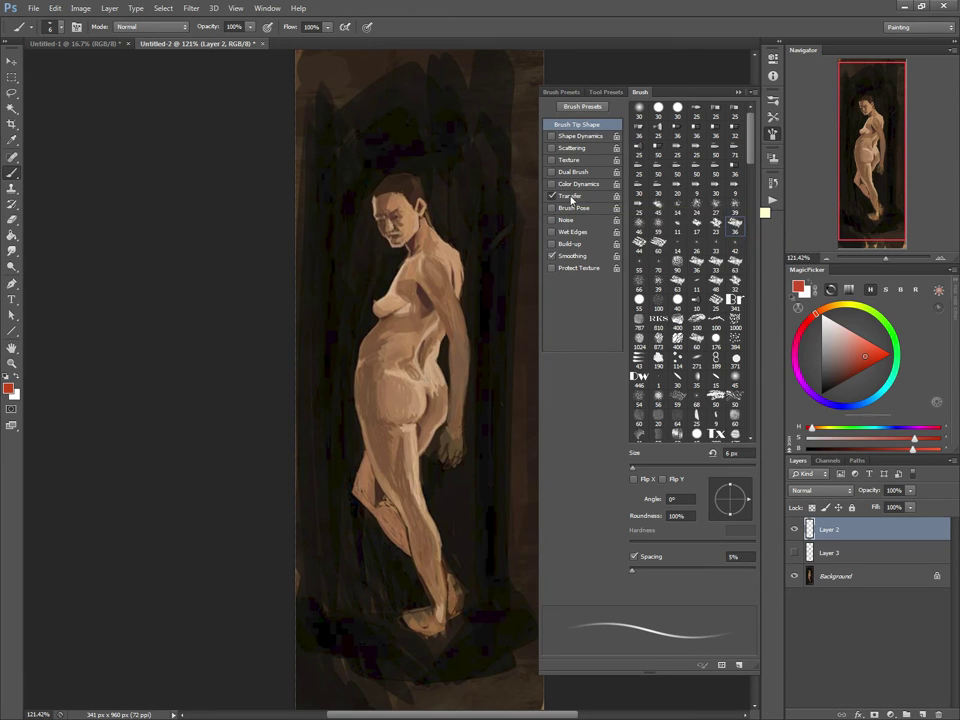
click(570, 196)
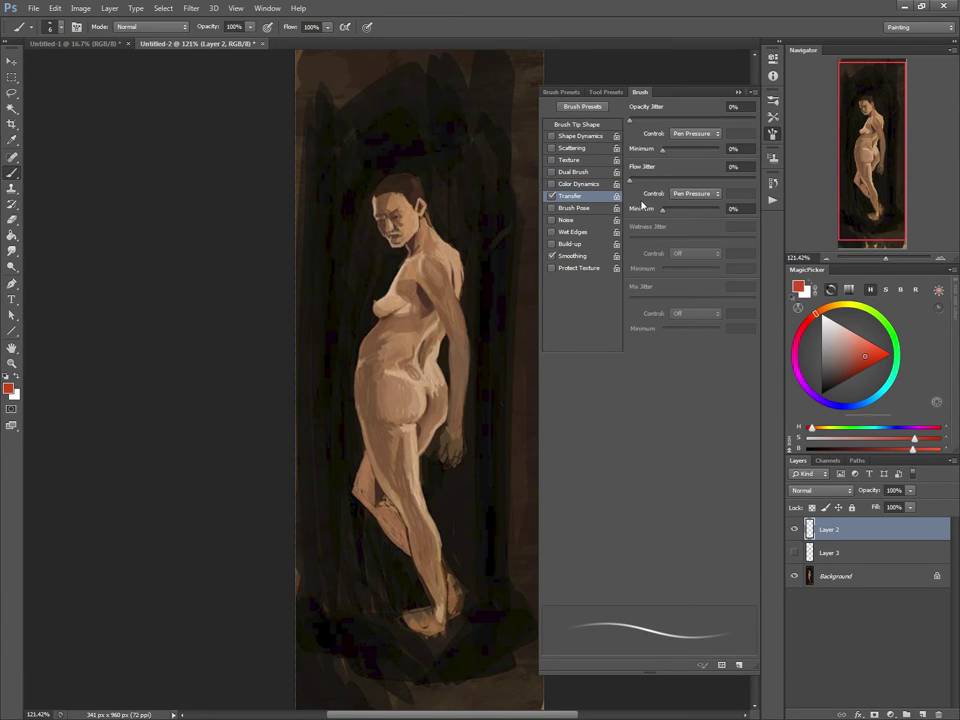
click(638, 96)
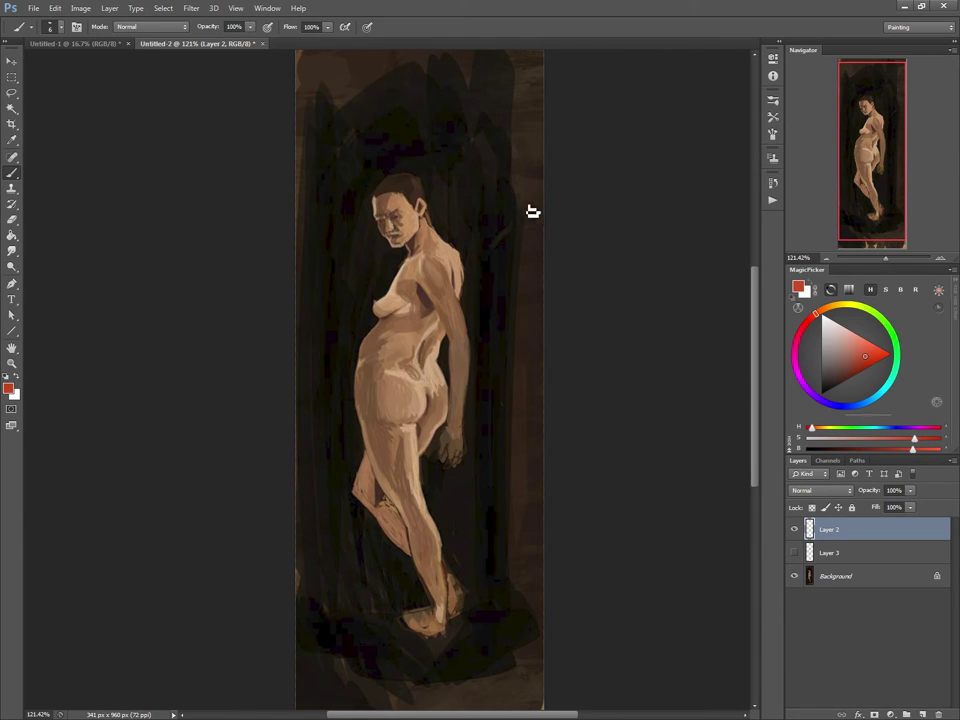
- Paint a broad, varying-opacity test stroke in muted red above the figure's head with a 25 px brush
mouse_move(861, 360)
mouse_down()
mouse_move(882, 358)
mouse_move(853, 358)
mouse_up()
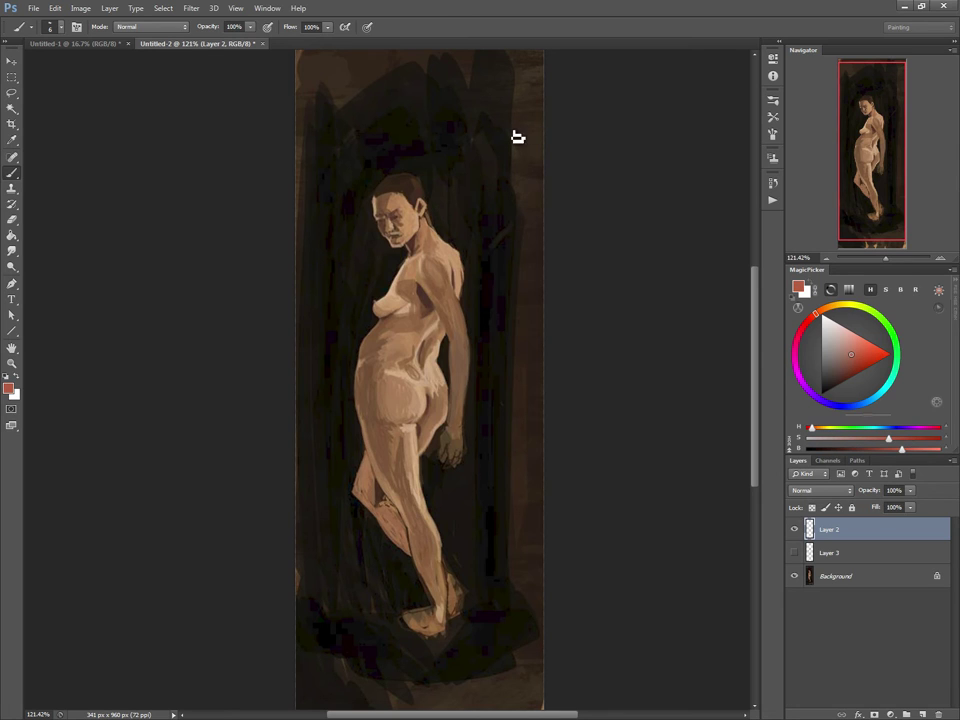
key(bracketright)
key(bracketright)
key(bracketright)
key(bracketright)
mouse_move(508, 179)
mouse_down()
mouse_move(523, 120)
mouse_move(503, 170)
mouse_move(508, 131)
mouse_move(504, 124)
mouse_move(492, 167)
mouse_move(489, 123)
mouse_move(476, 156)
mouse_move(474, 107)
mouse_move(455, 151)
mouse_move(452, 104)
mouse_move(439, 150)
mouse_move(437, 98)
mouse_move(417, 145)
mouse_move(416, 92)
mouse_move(399, 134)
mouse_move(390, 87)
mouse_move(372, 127)
mouse_move(351, 77)
mouse_move(344, 104)
mouse_move(359, 104)
mouse_move(361, 125)
mouse_move(348, 112)
mouse_move(356, 90)
mouse_move(373, 106)
mouse_move(345, 84)
mouse_move(392, 95)
mouse_move(378, 104)
mouse_move(335, 103)
mouse_up()
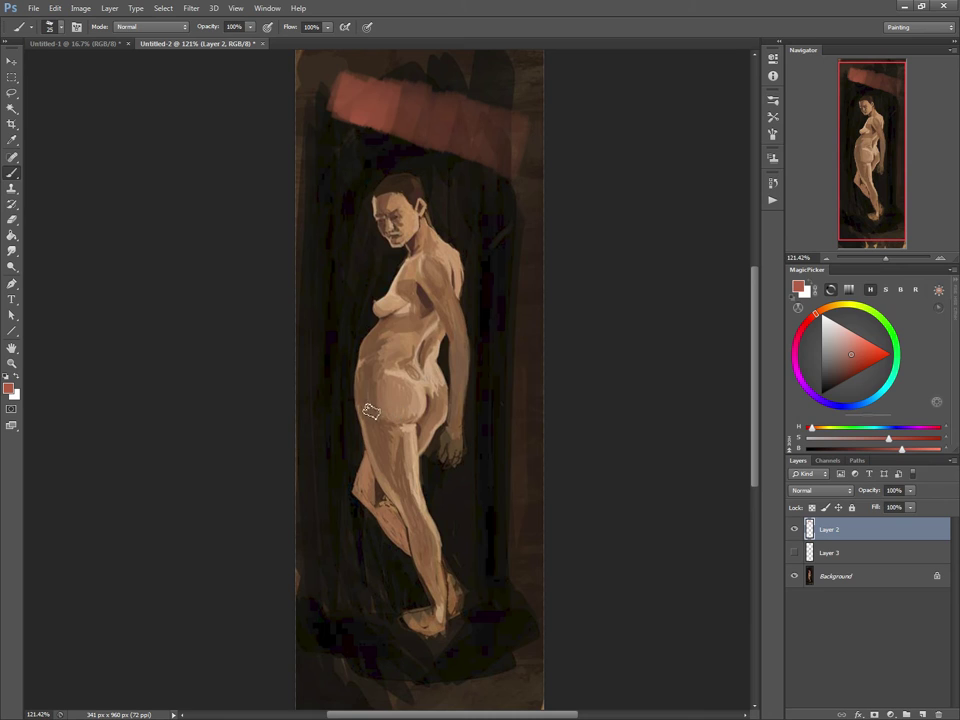
- Reduce the brush to 3 px and sample skin tones from the buttock for fine blending
key(bracketleft)
key(bracketleft)
key(bracketleft)
key(bracketleft)
key(bracketleft)
key(bracketleft)
alt+click(415, 399)
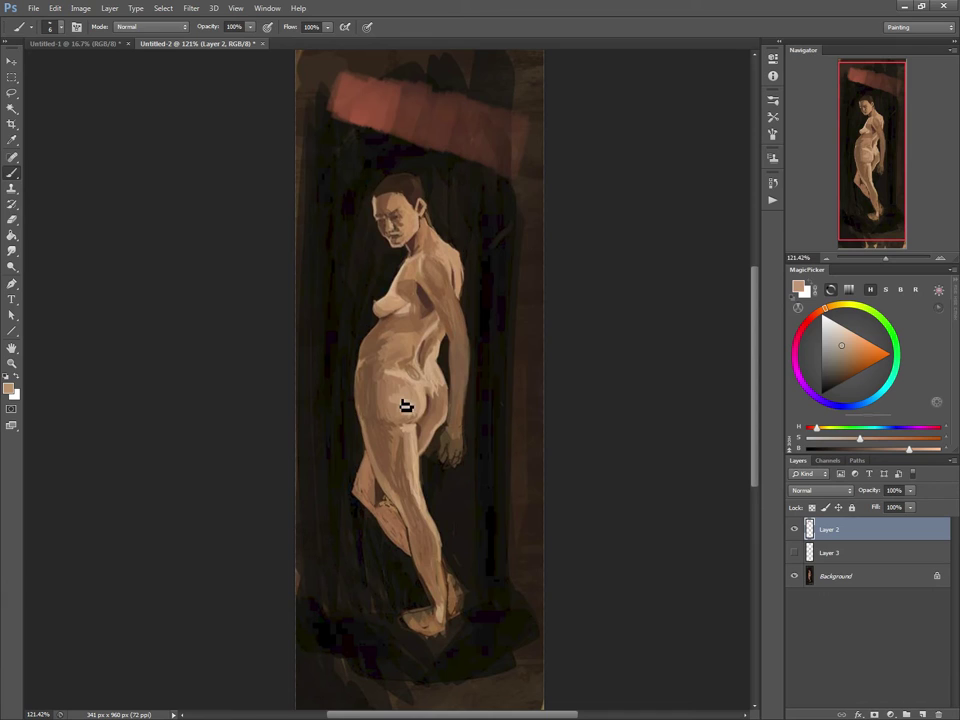
key(e)
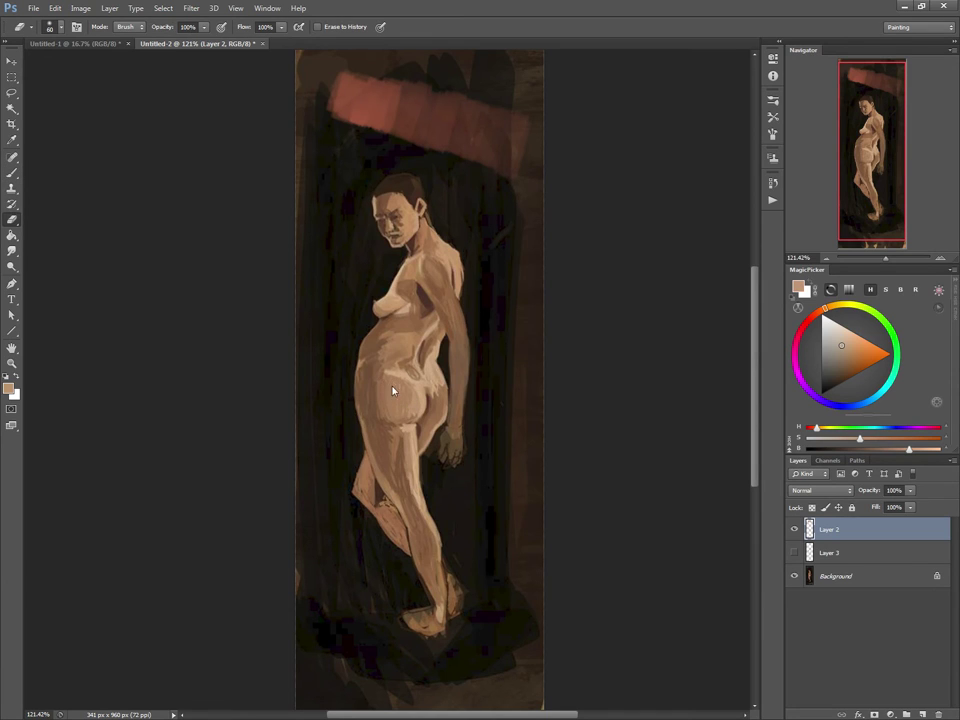
key(b)
alt+click(411, 406)
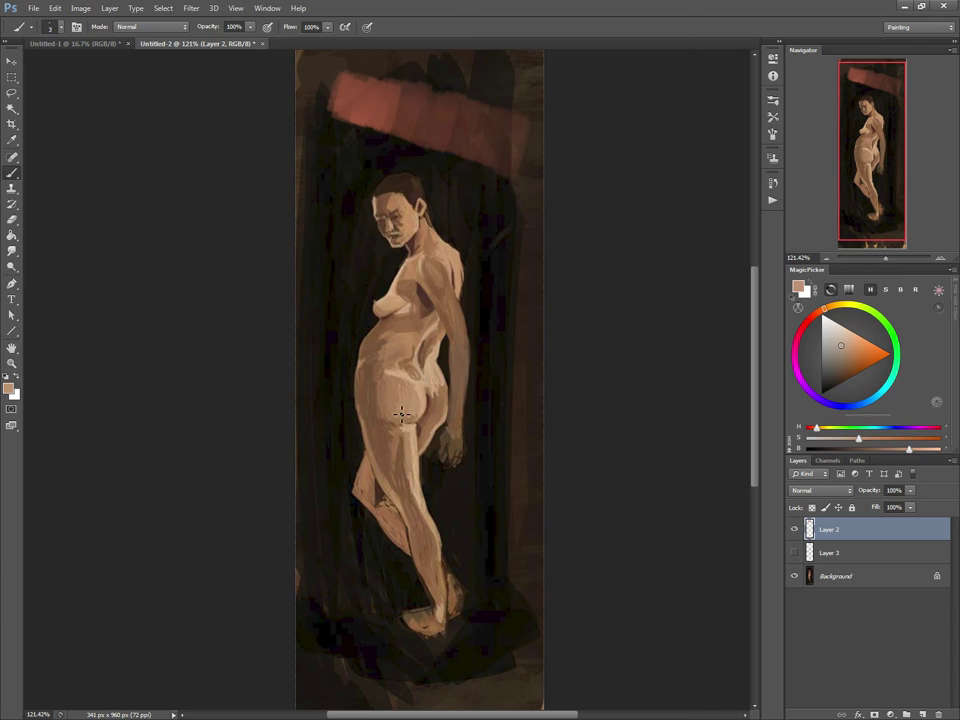
key(e)
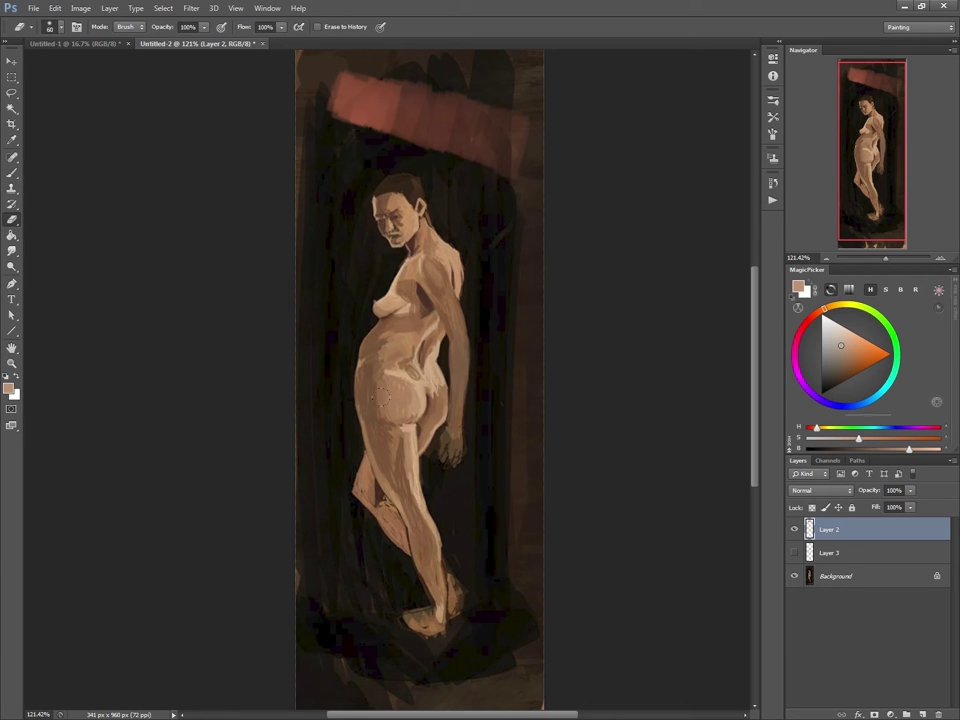
key(b)
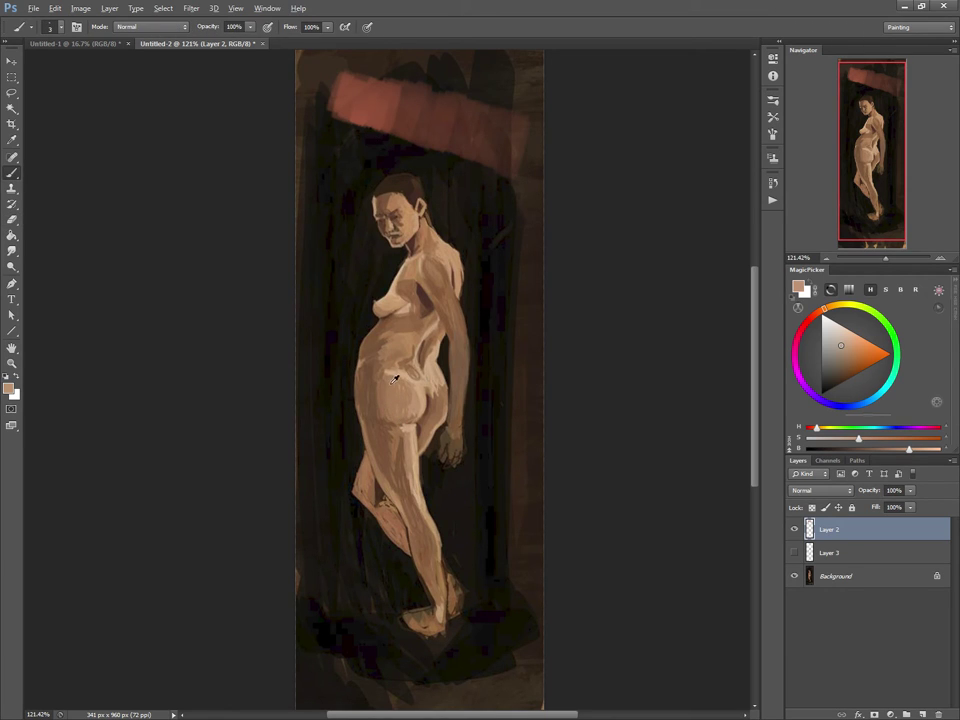
alt+click(397, 393)
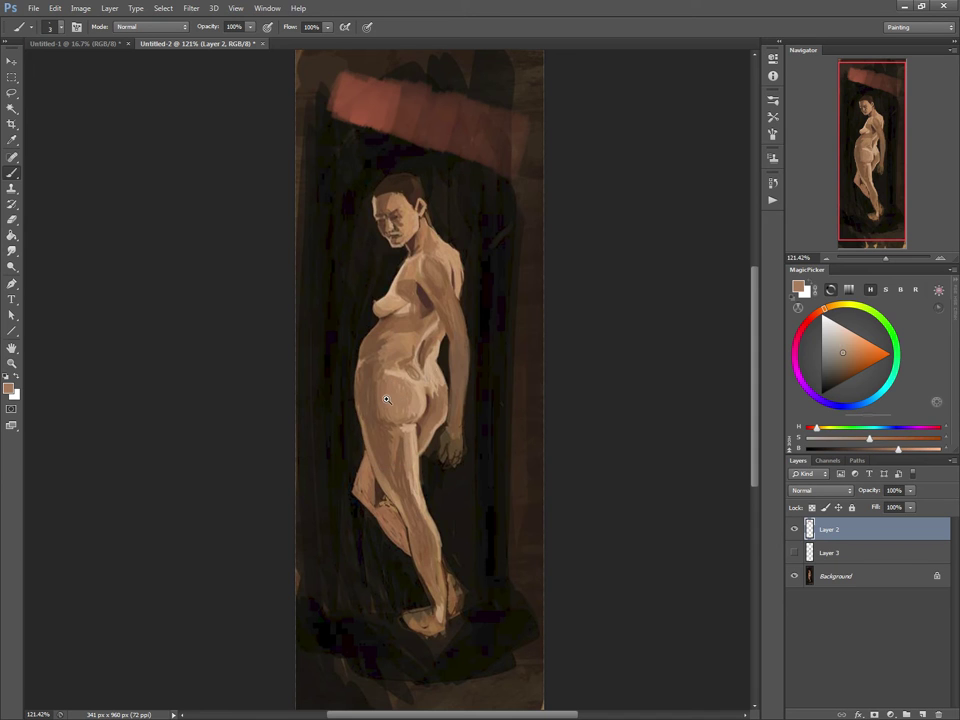
- Blend the light and shadow tones across the buttock and hip with a 15 px brush and sampled skin colours
drag(387, 400, 428, 409)
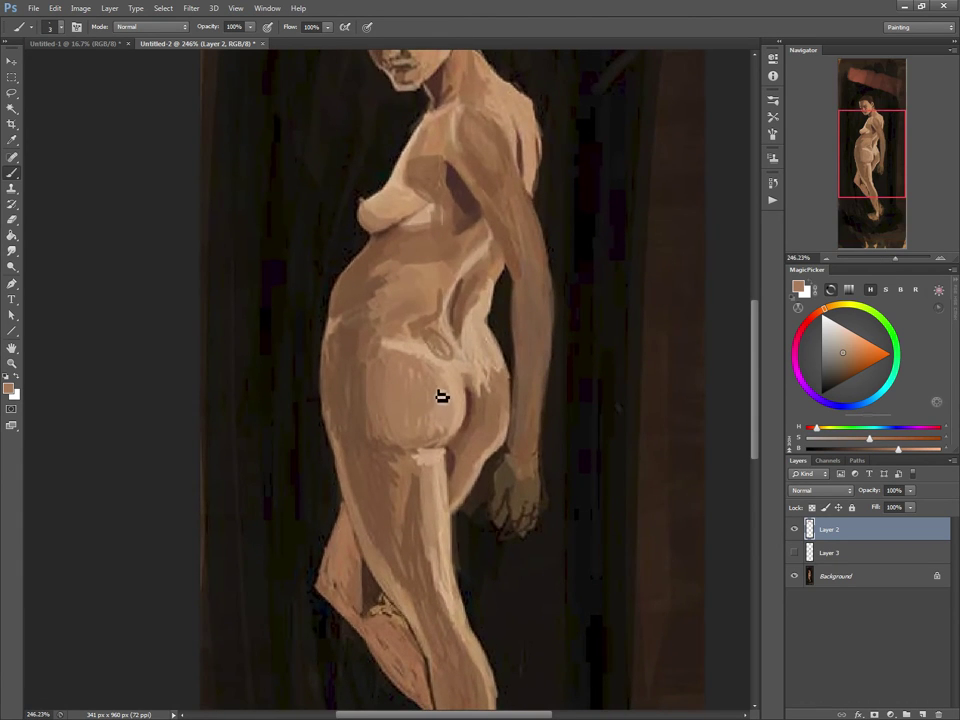
alt+click(449, 398)
alt+click(368, 380)
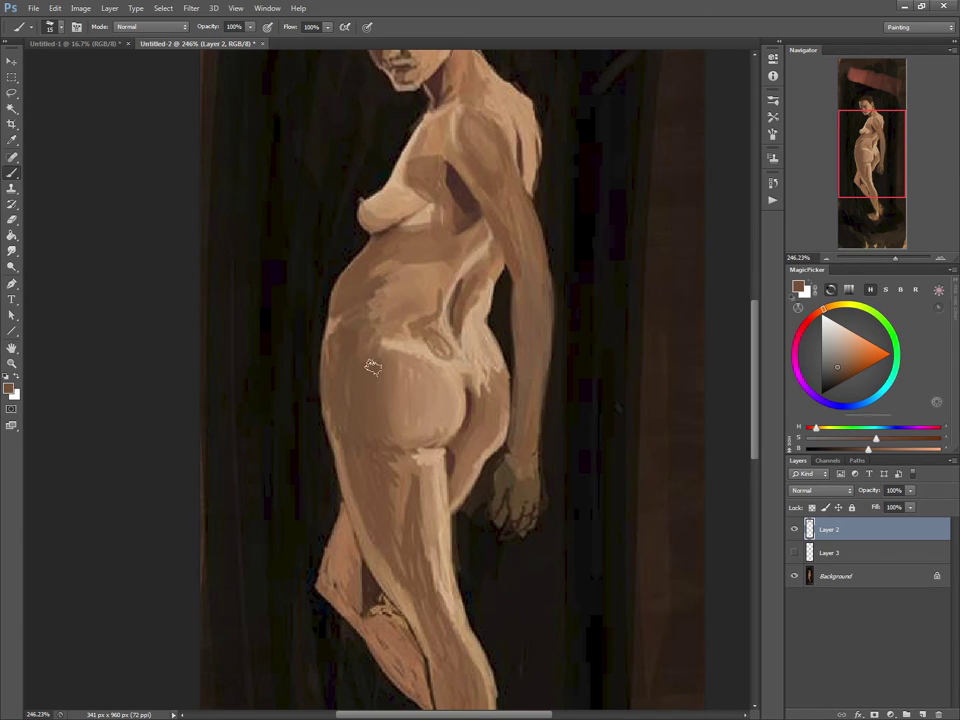
alt+click(405, 392)
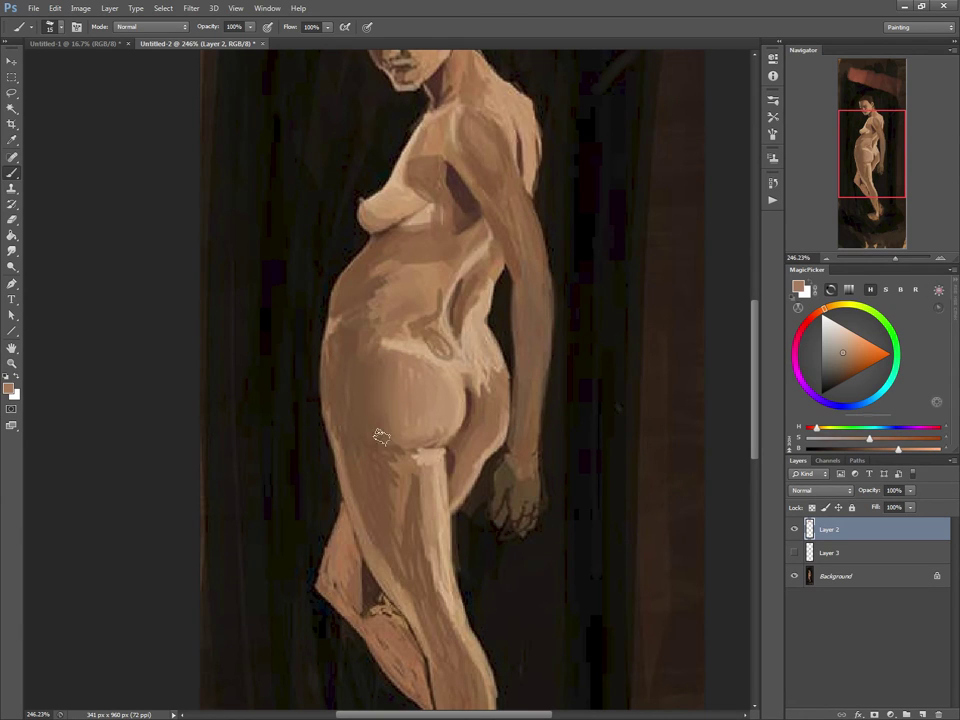
alt+click(382, 377)
- Paint a thin dark crease across the upper belly with a small brush and the shadow colour sampled beside the arm
alt+click(430, 258)
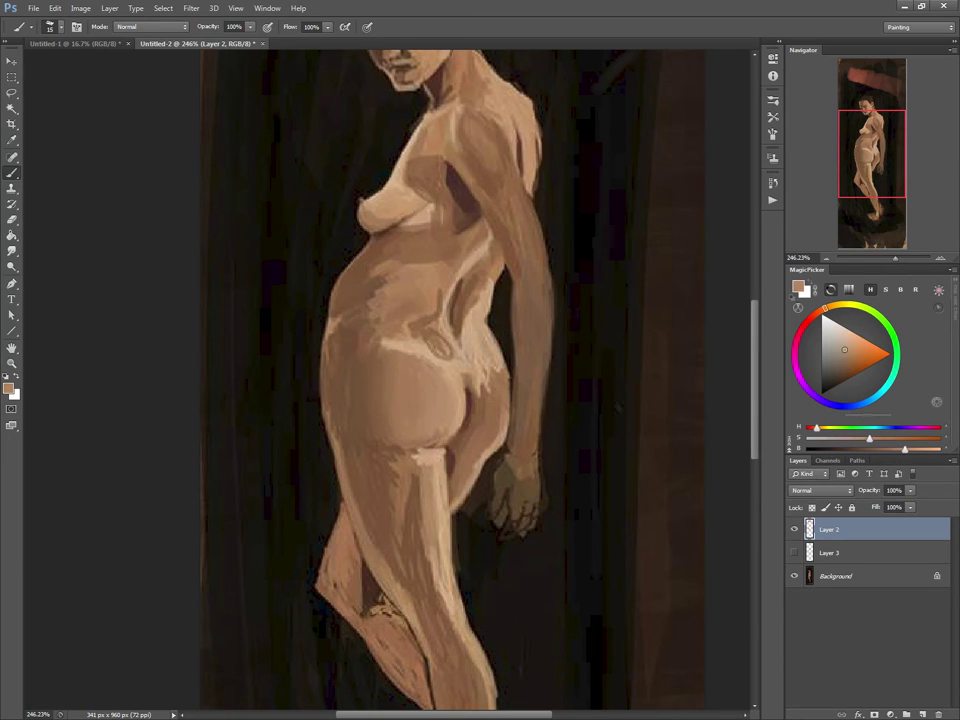
key(bracketleft)
key(bracketleft)
key(bracketleft)
key(bracketleft)
key(bracketleft)
key(bracketleft)
key(bracketleft)
alt+click(456, 203)
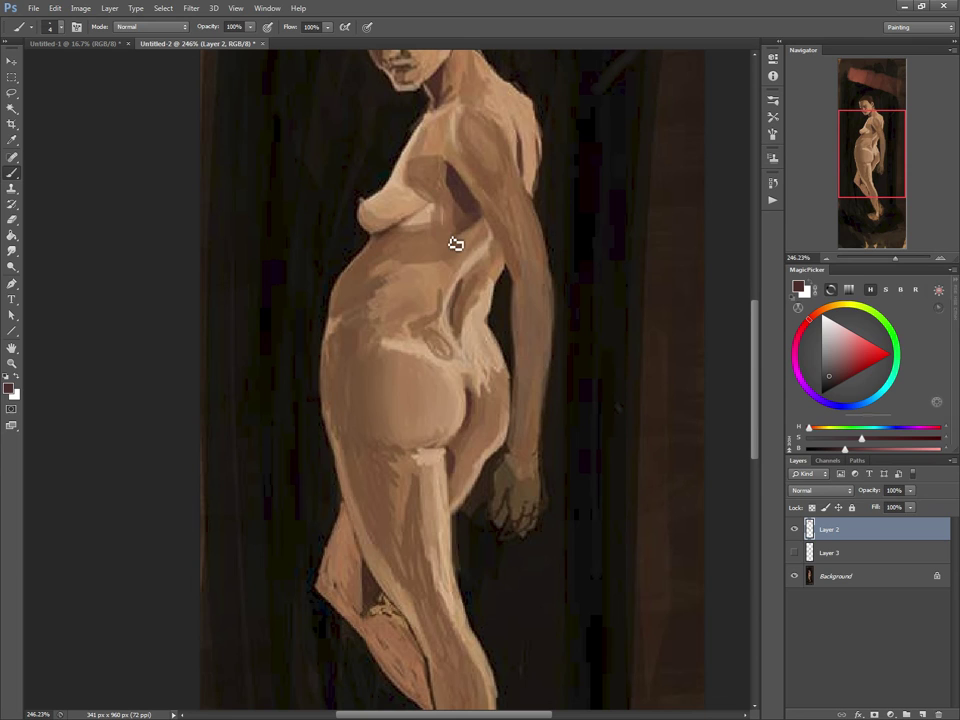
key(bracketleft)
key(bracketleft)
- Soften the upper belly crease and the shading beneath the breast with brown tones sampled from the surrounding skin
alt+click(437, 244)
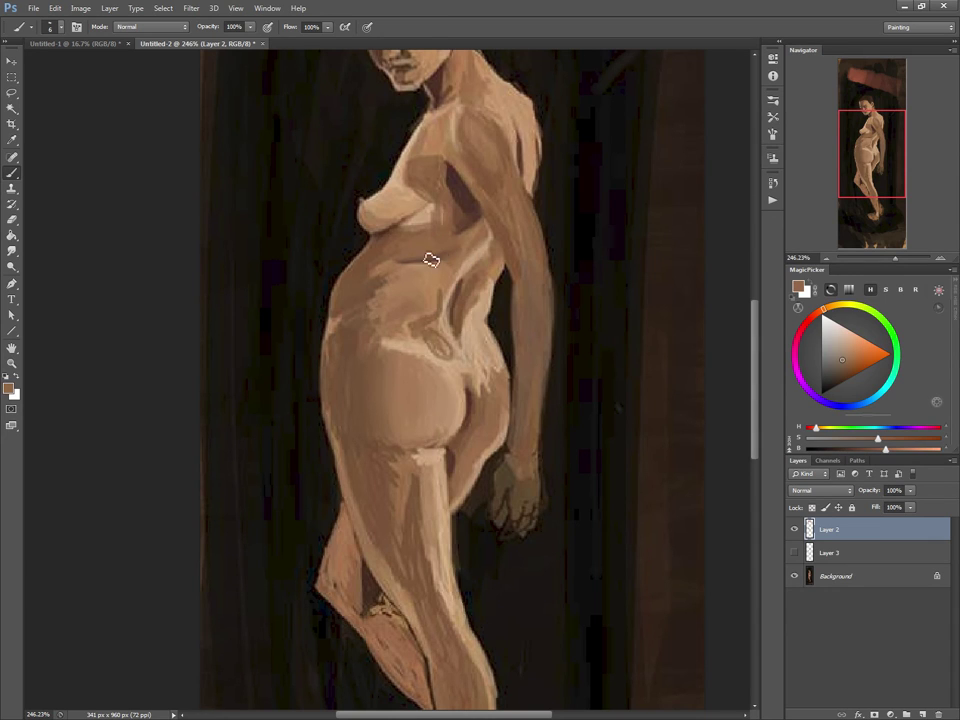
alt+click(429, 256)
alt+click(450, 250)
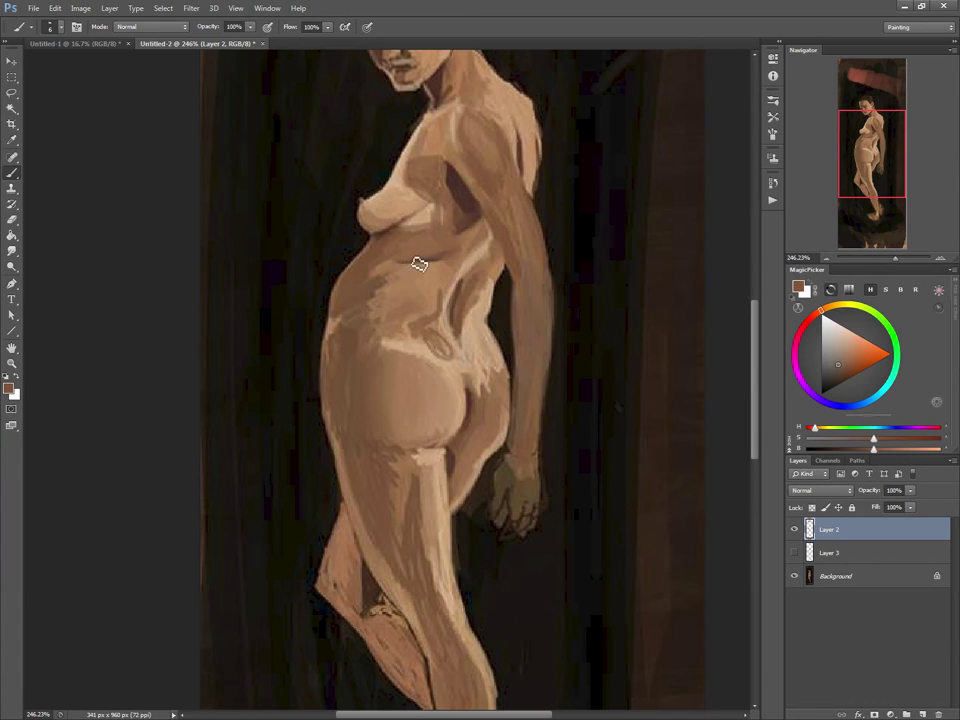
alt+click(440, 210)
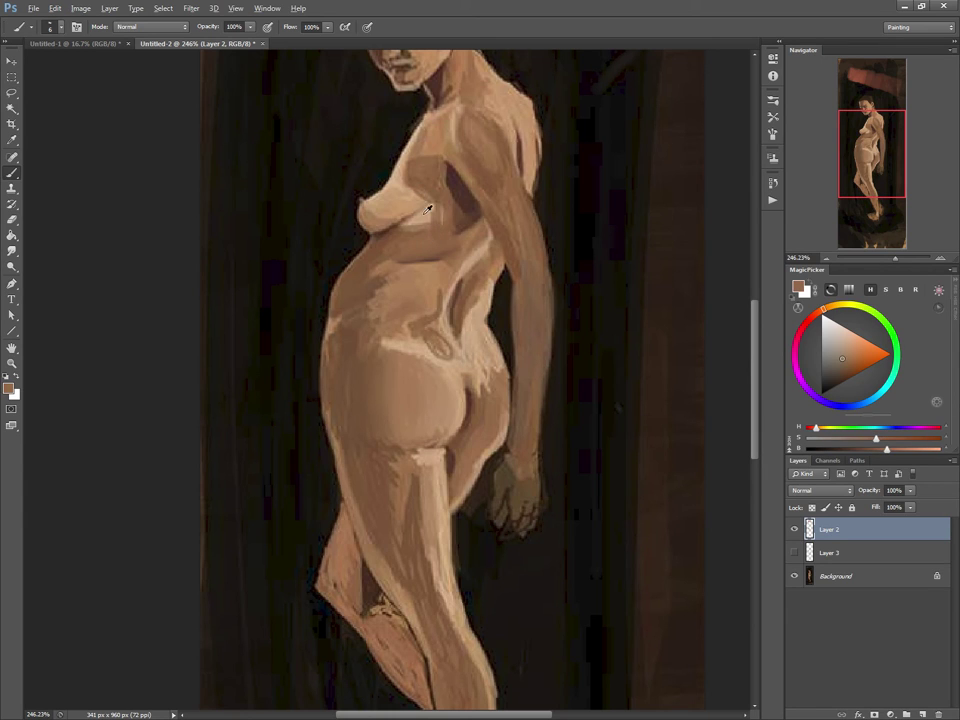
alt+click(435, 233)
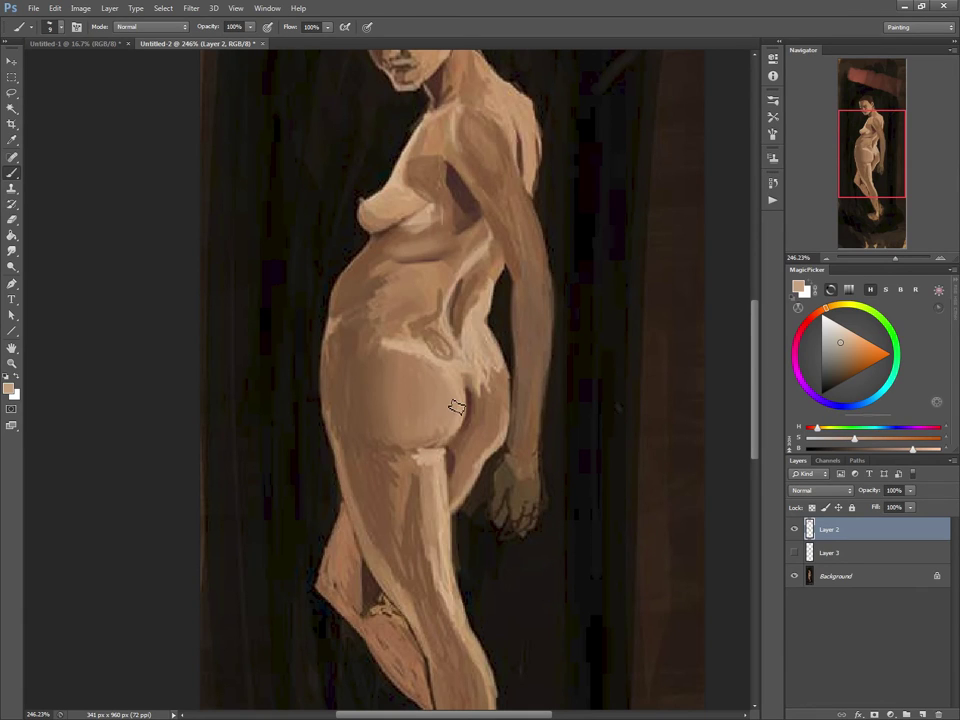
- Smooth the rough light-to-shadow transition on the belly with a 9 px brush and skin tones sampled nearby
alt+click(390, 289)
drag(378, 284, 375, 304)
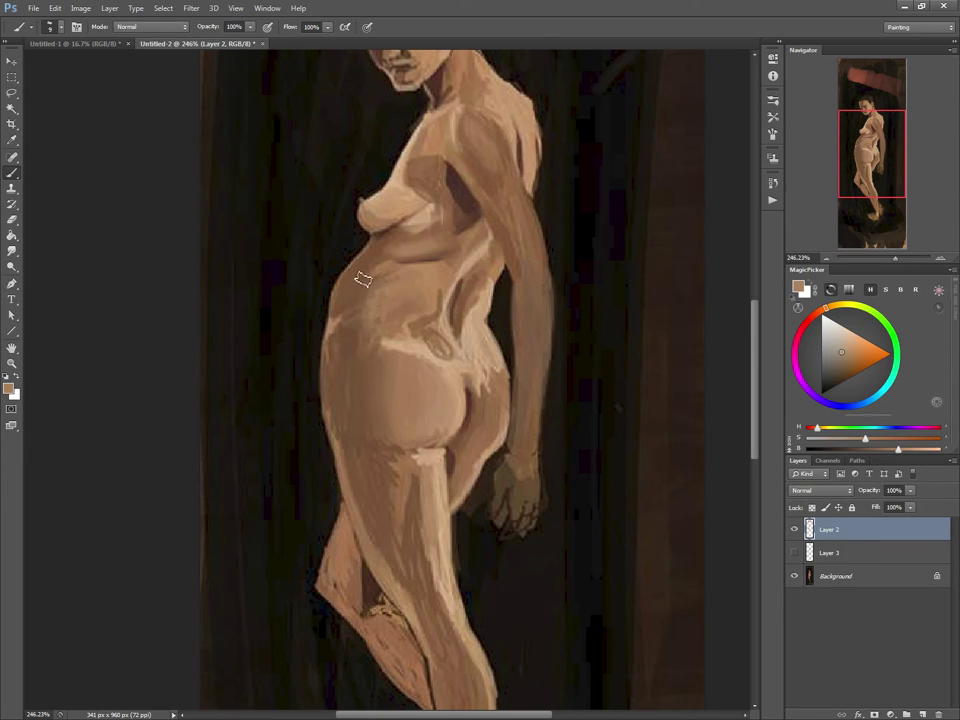
alt+click(375, 284)
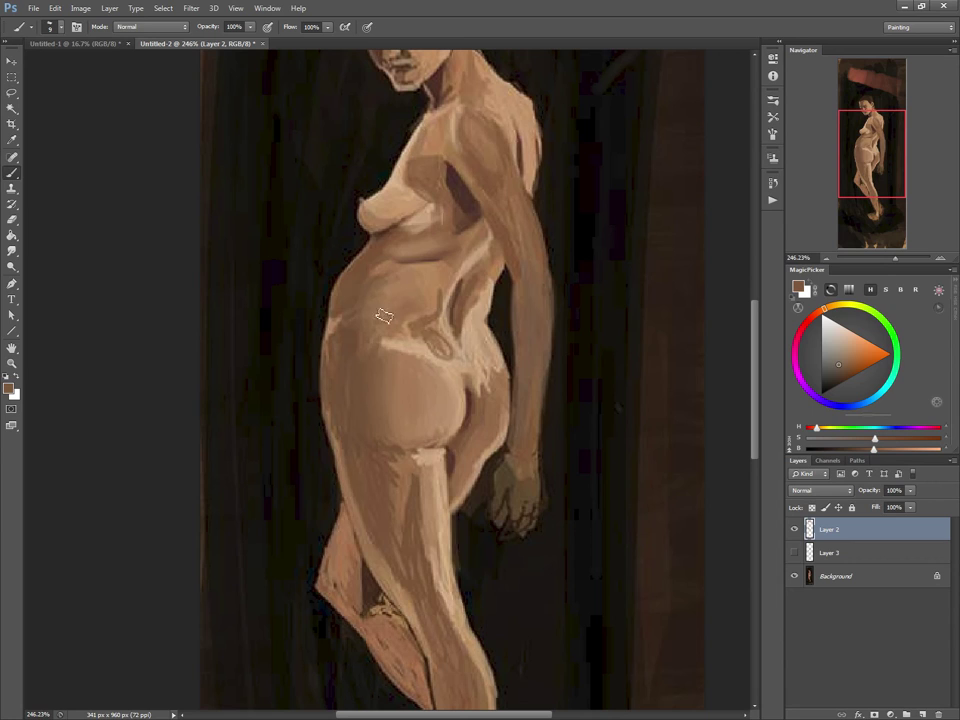
alt+click(373, 328)
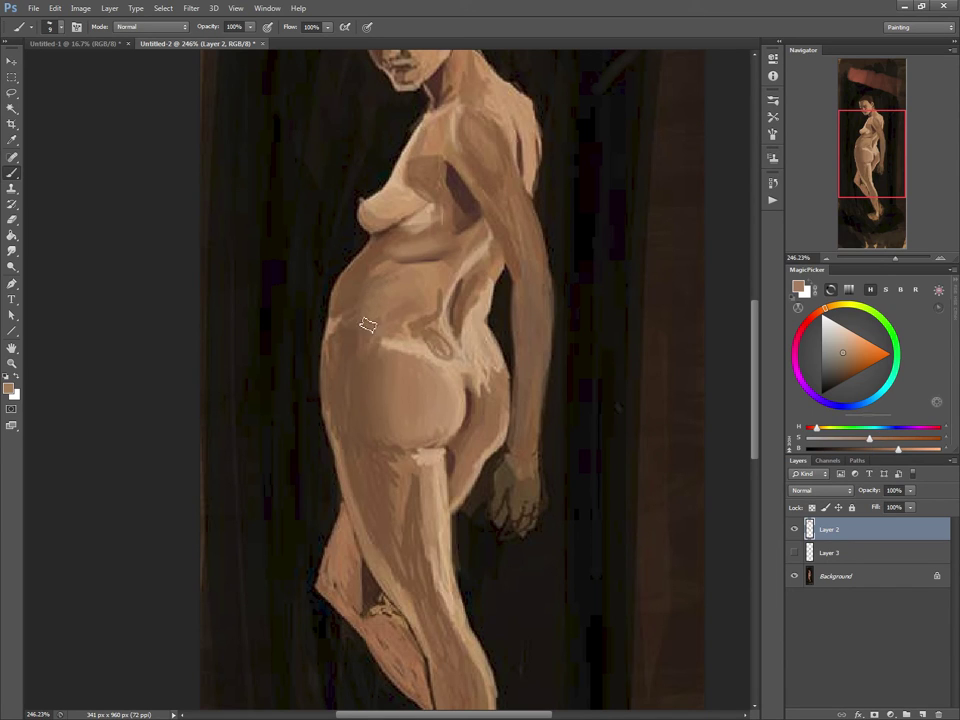
alt+click(357, 280)
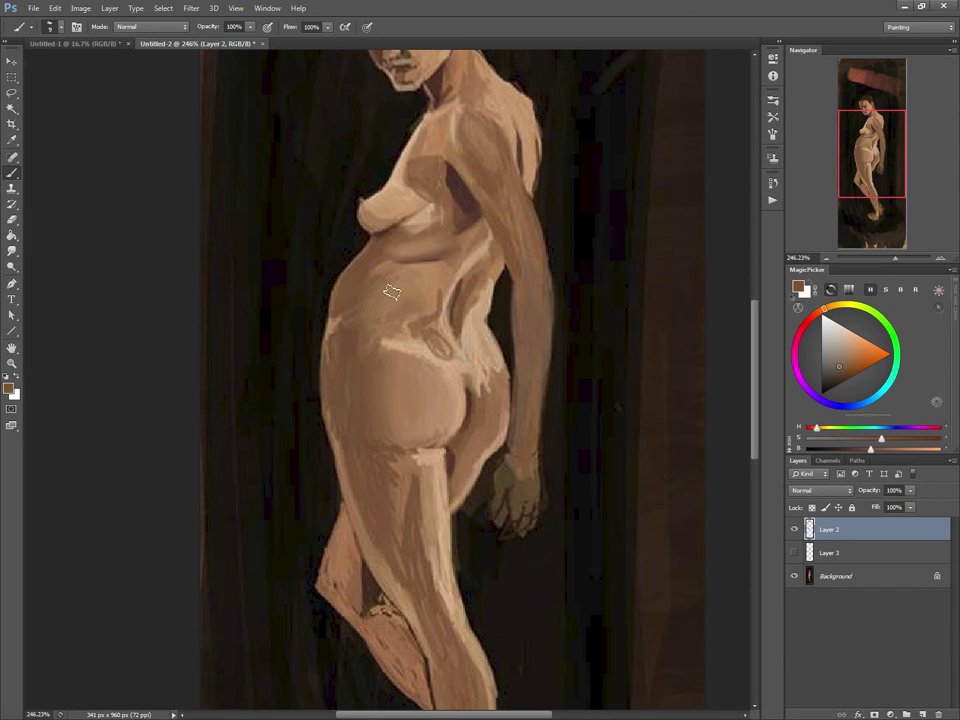
- Smooth the rough skin strokes on the far hip and the near upper thigh with a 9 px brush and sampled skin tones
alt+click(488, 371)
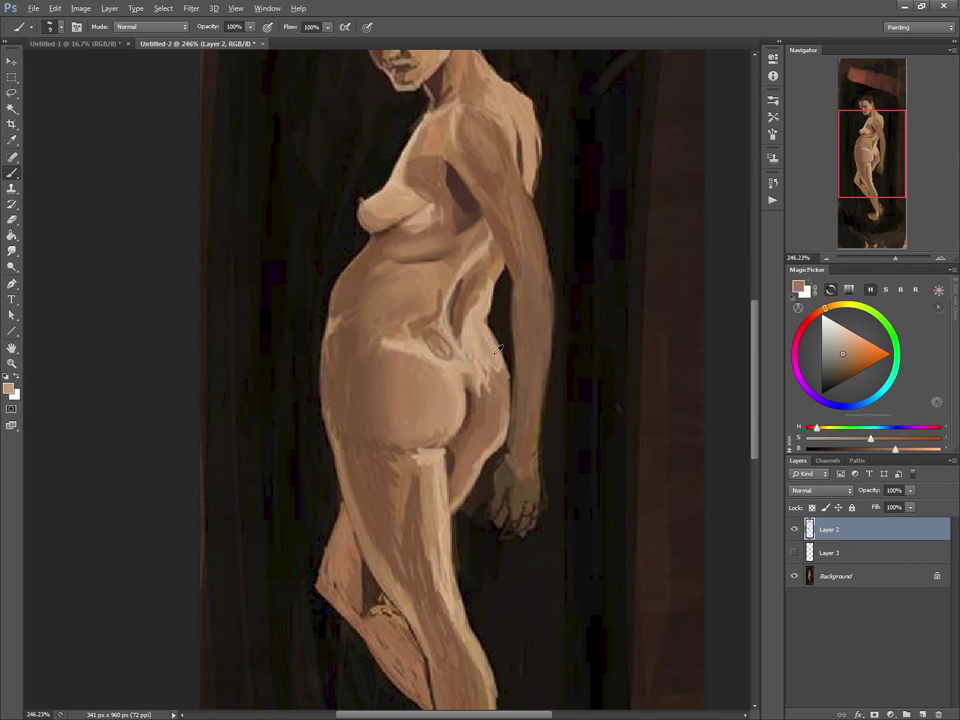
alt+click(500, 400)
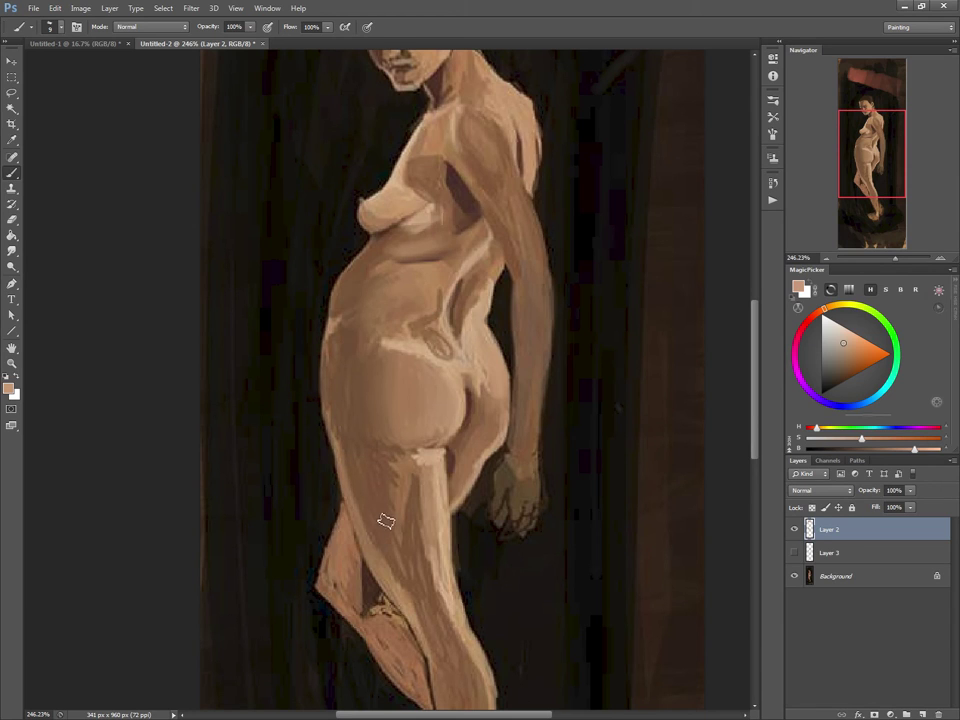
alt+click(390, 488)
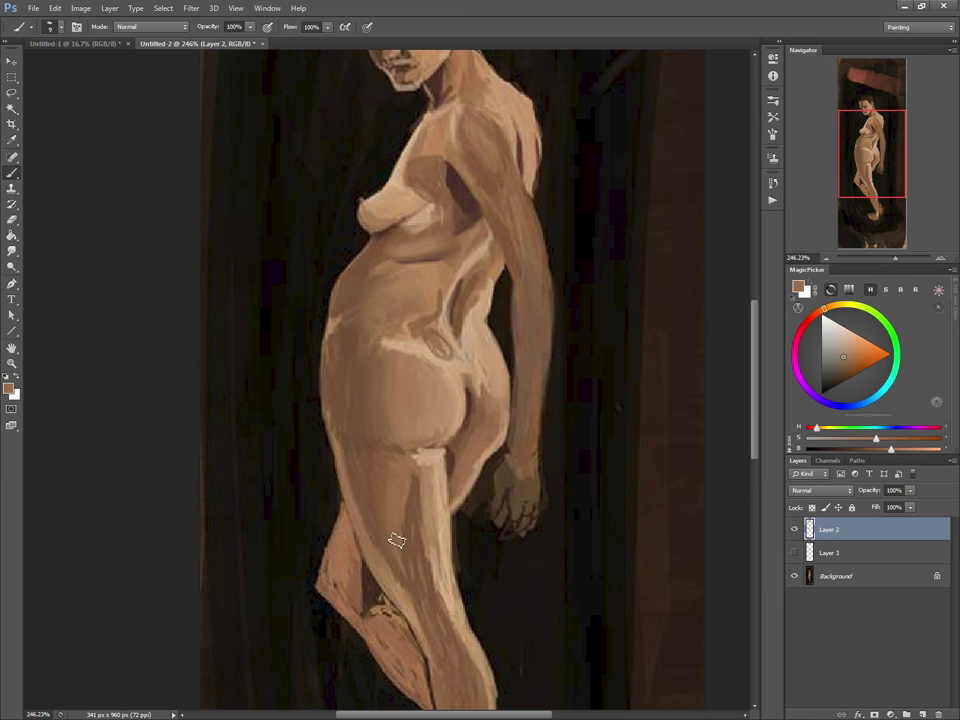
- Paint a dark crease beneath the near buttock with an 8 px brush and the reddish brown sampled between the buttocks
alt+click(469, 406)
key(bracketleft)
drag(456, 444, 398, 454)
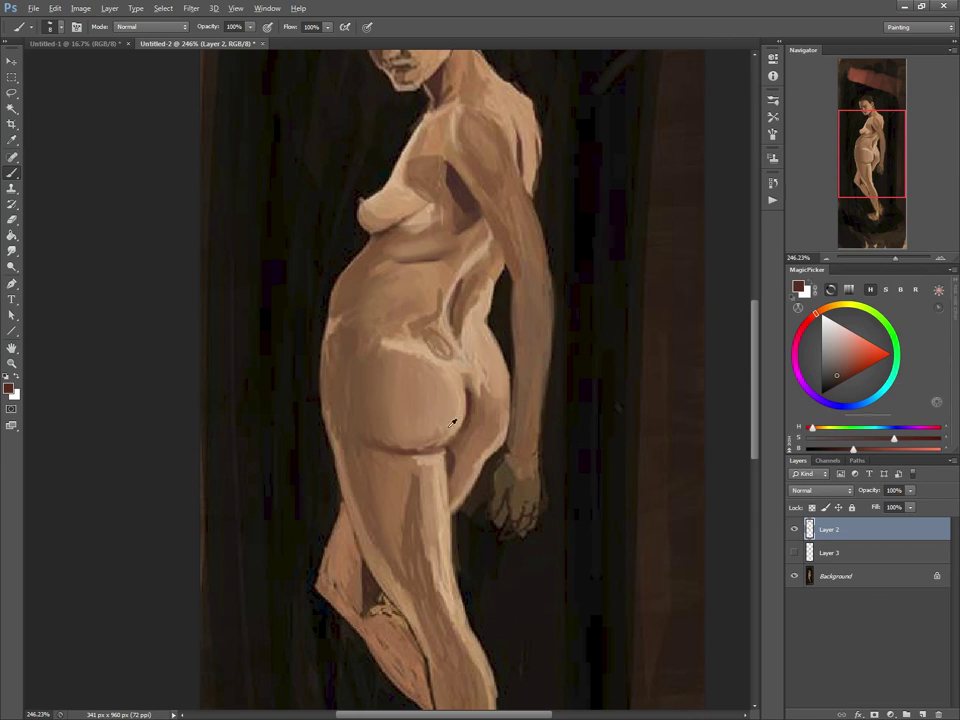
- Paint a white rim light along the near buttock's rear lower edge with a 5 px brush
key(alt)
click(823, 320)
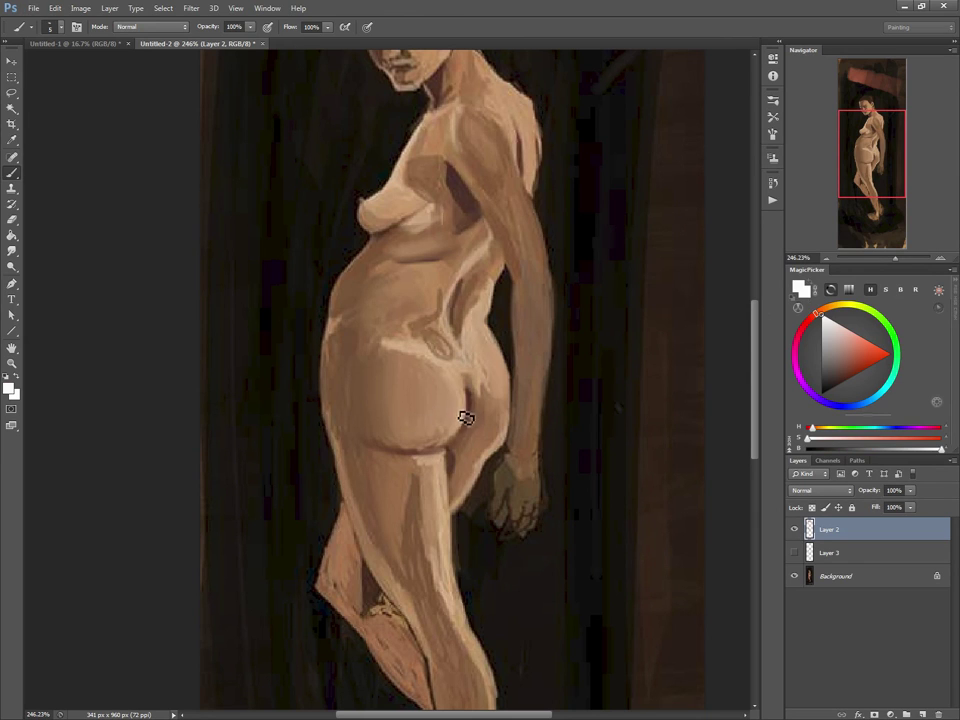
mouse_move(471, 393)
mouse_down()
mouse_move(456, 445)
mouse_move(440, 453)
mouse_move(472, 406)
mouse_move(467, 424)
mouse_move(424, 458)
mouse_move(471, 418)
mouse_move(448, 439)
mouse_up()
- Soften the white rim into the near buttock with a 6 px brush and skin tones sampled from it
alt+click(430, 404)
key(bracketright)
key(bracketright)
key(bracketright)
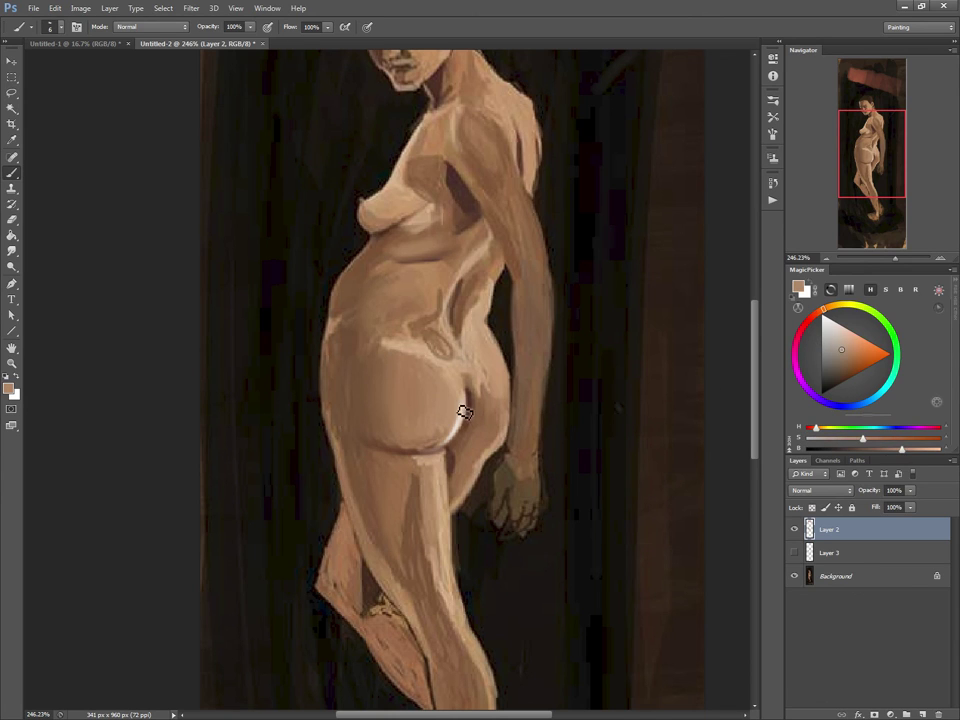
mouse_move(463, 407)
mouse_down()
mouse_move(443, 451)
mouse_move(456, 440)
mouse_move(463, 403)
mouse_up()
alt+click(457, 423)
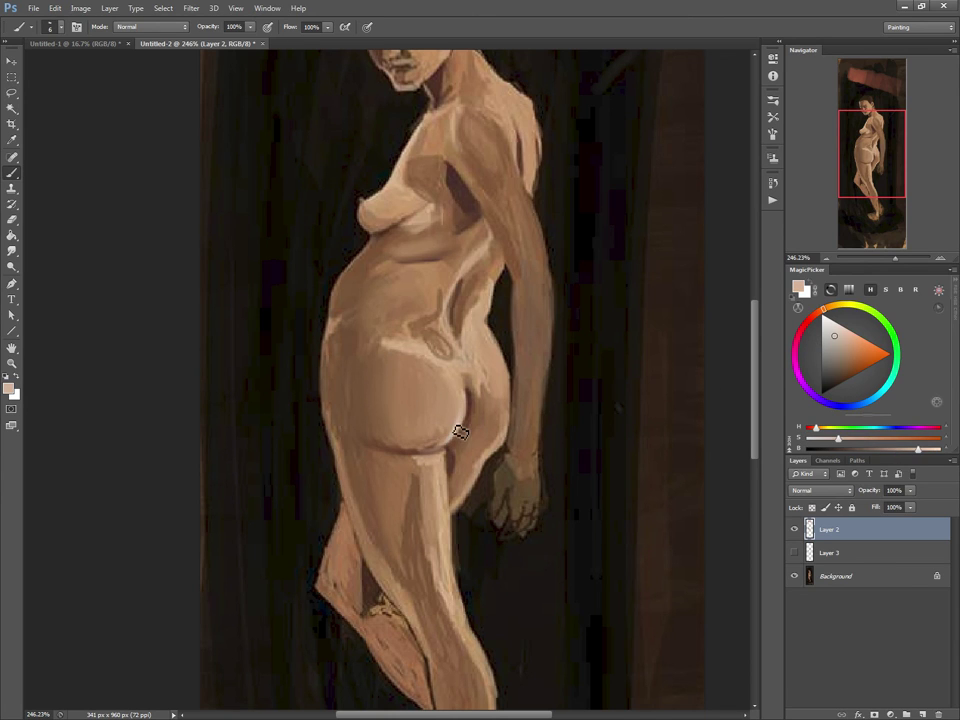
- Draw thin pale pink light lines along the near buttock's lower curve and the far thigh's outer edge with a 3 px brush
key([)
key([)
key([)
drag(448, 452, 413, 461)
drag(467, 425, 437, 456)
mouse_move(465, 395)
mouse_down()
mouse_move(448, 452)
mouse_move(392, 448)
mouse_up()
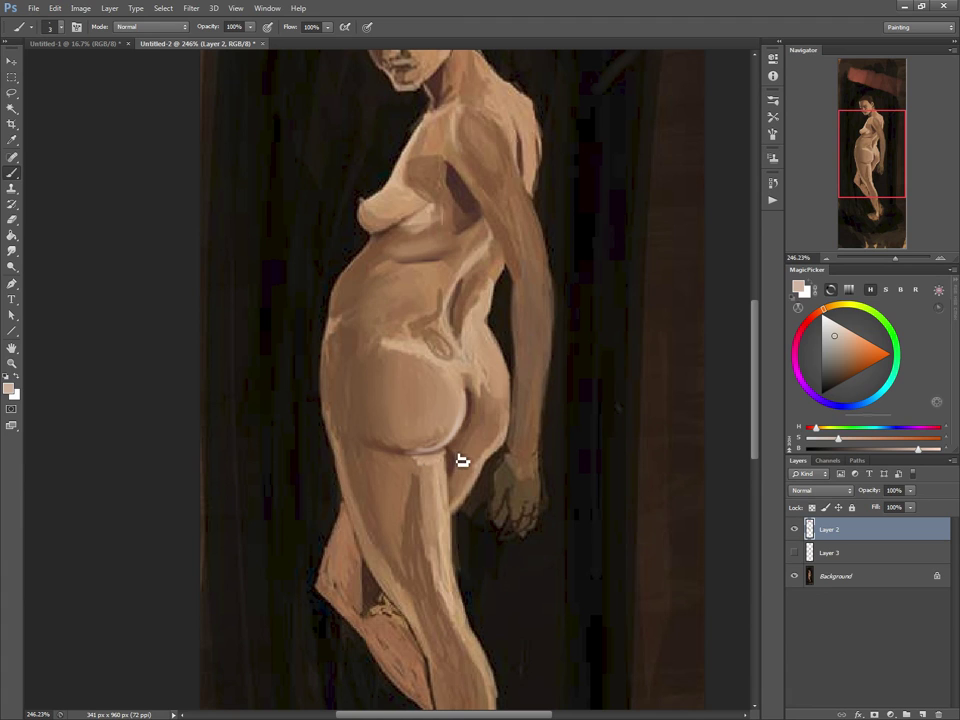
drag(492, 437, 461, 514)
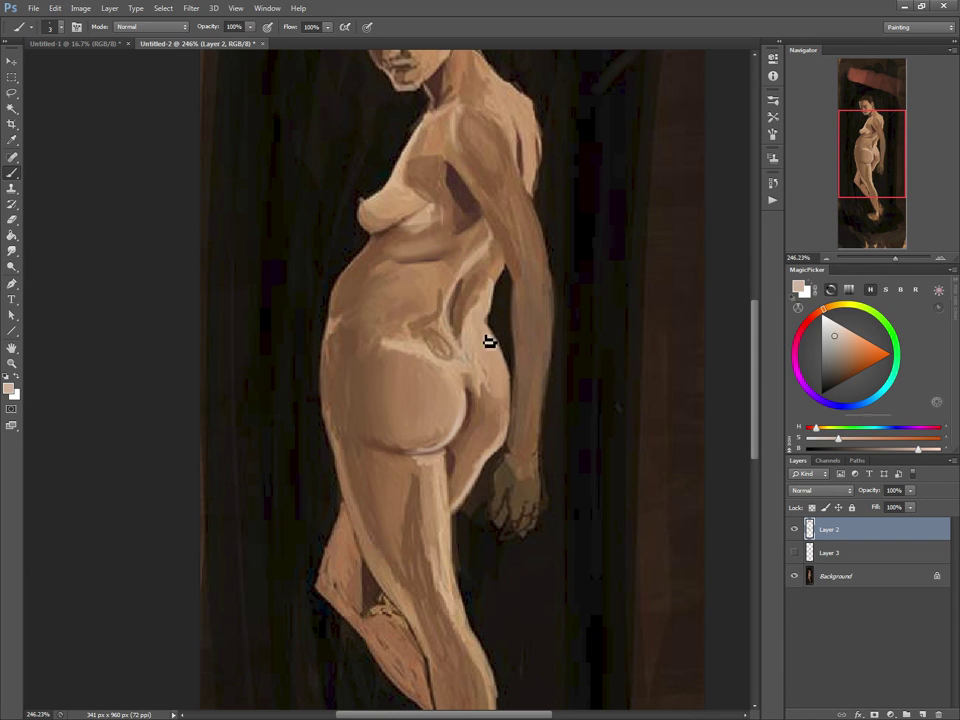
- Blend the near buttock's light rim and shaded underside with 6 px and 10 px brushes in skin tones sampled from the buttock
alt+click(450, 403)
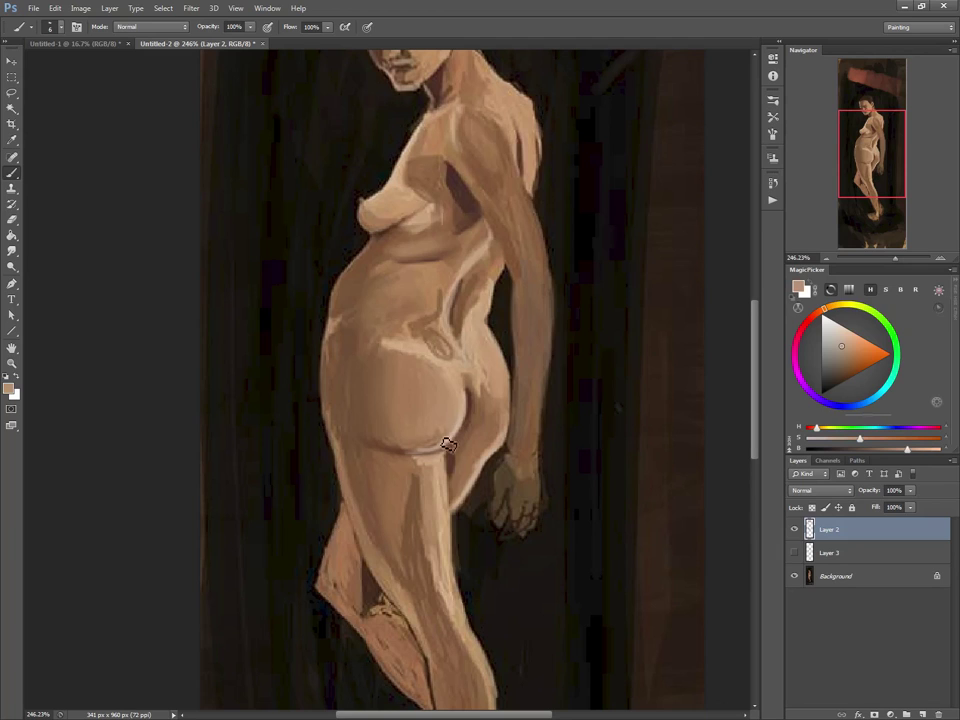
drag(443, 445, 419, 452)
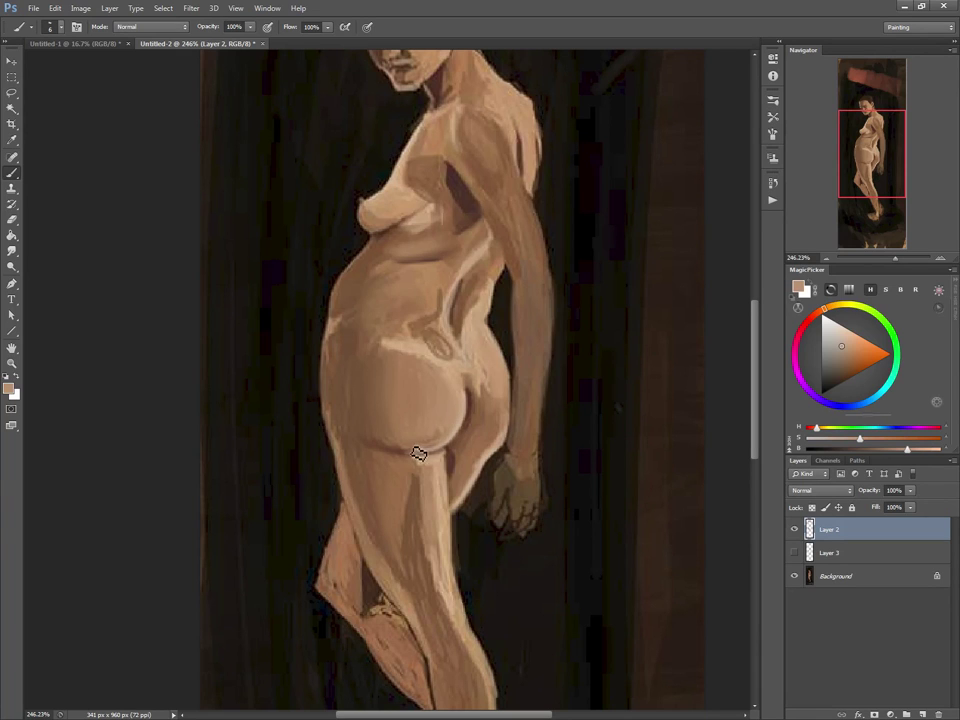
alt+click(394, 387)
key(bracketright)
key(bracketright)
key(bracketright)
key(bracketright)
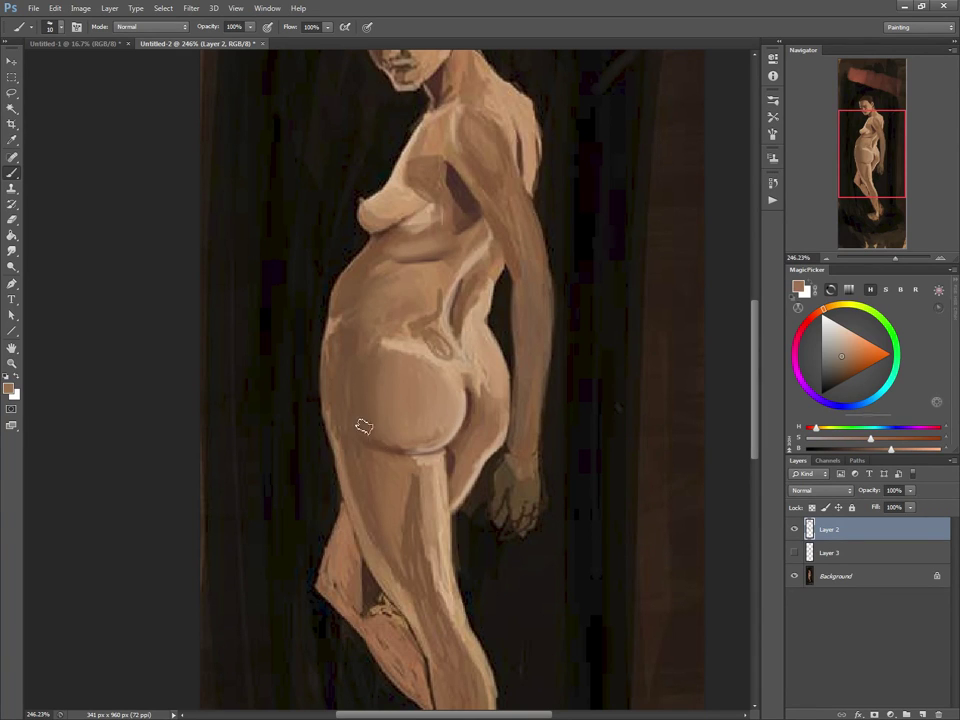
key(bracketleft)
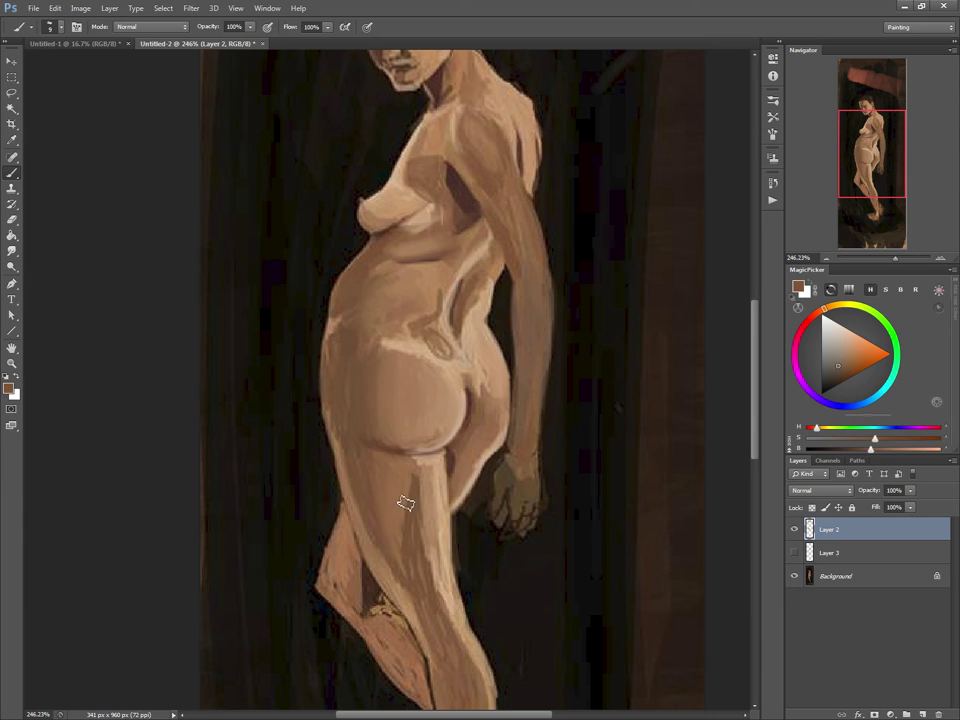
- Even out the upper thigh shading below the buttock with a 30 px brush and brown sampled from the thigh
alt+click(398, 492)
key(bracketright)
key(bracketright)
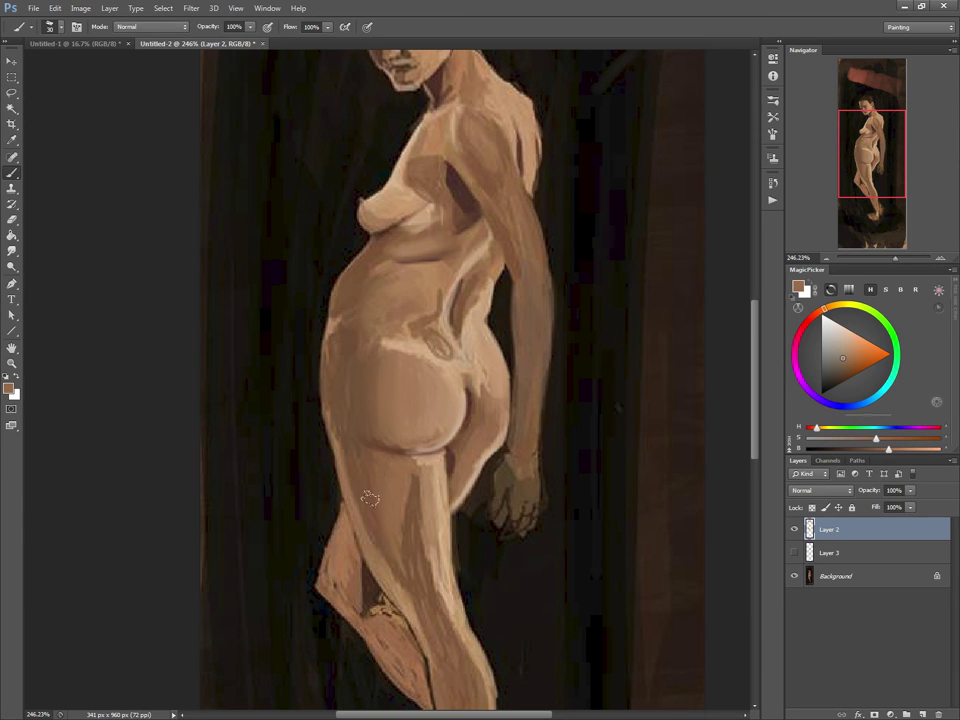
drag(378, 461, 330, 467)
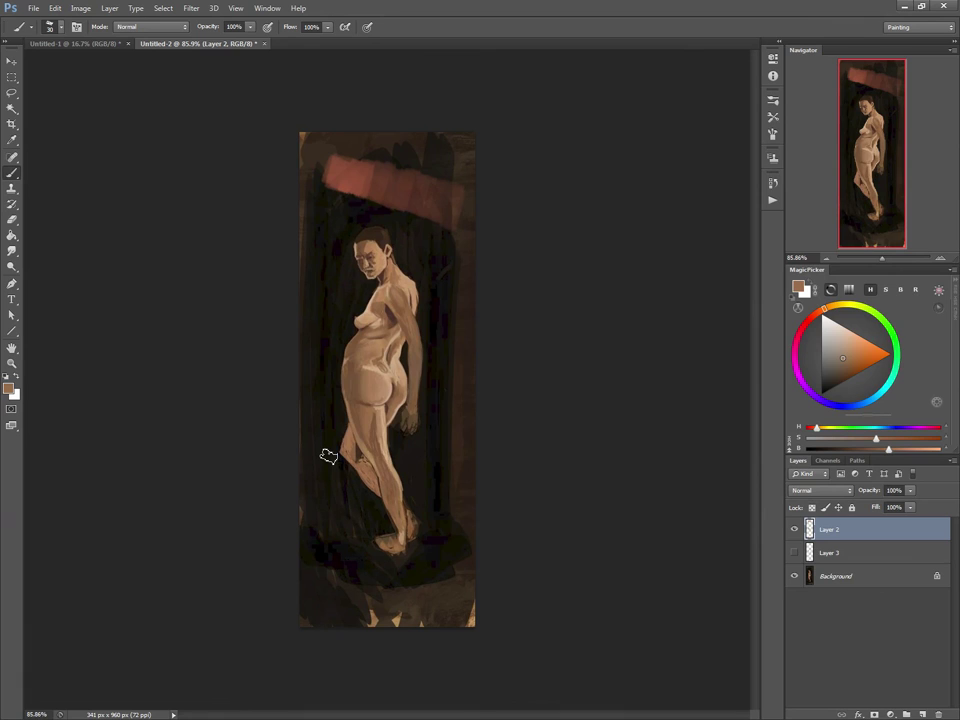
- Rework the shading on the hip and near buttock with 10 px and 20 px brushes and brown tones sampled from the figure
key(bracketleft)
key(bracketleft)
alt+click(367, 380)
alt+click(394, 312)
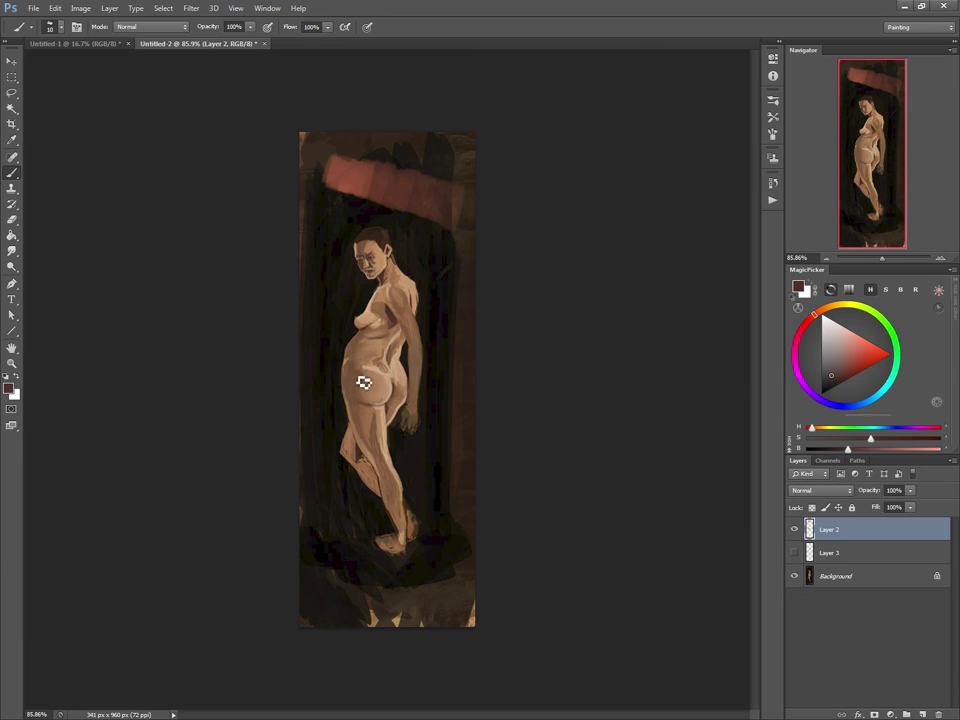
key(bracketright)
alt+click(364, 382)
key(bracketleft)
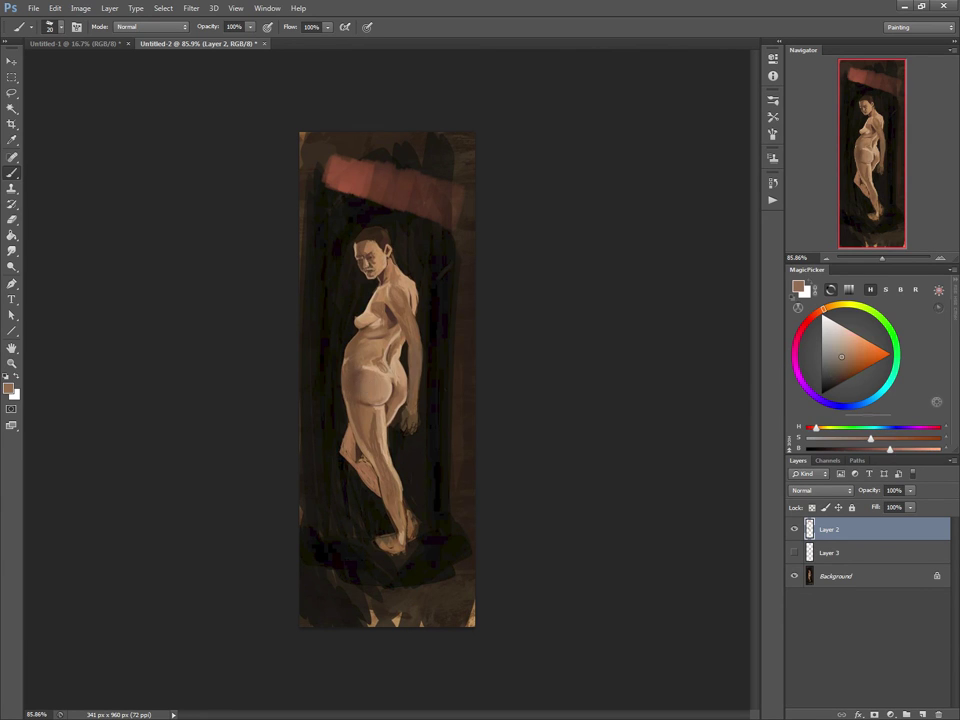
alt+click(357, 384)
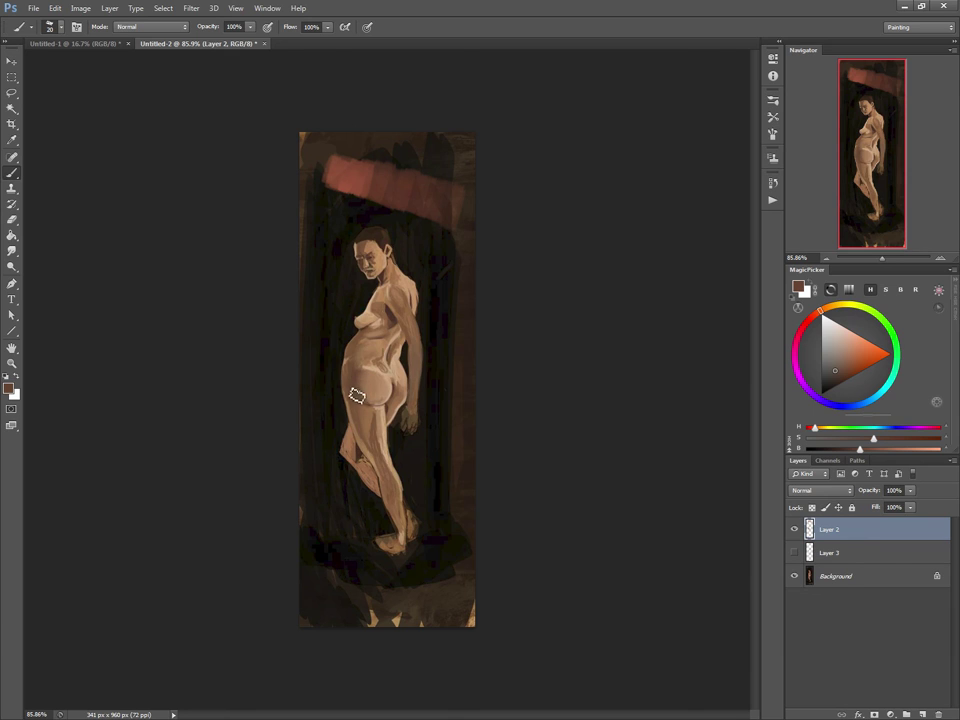